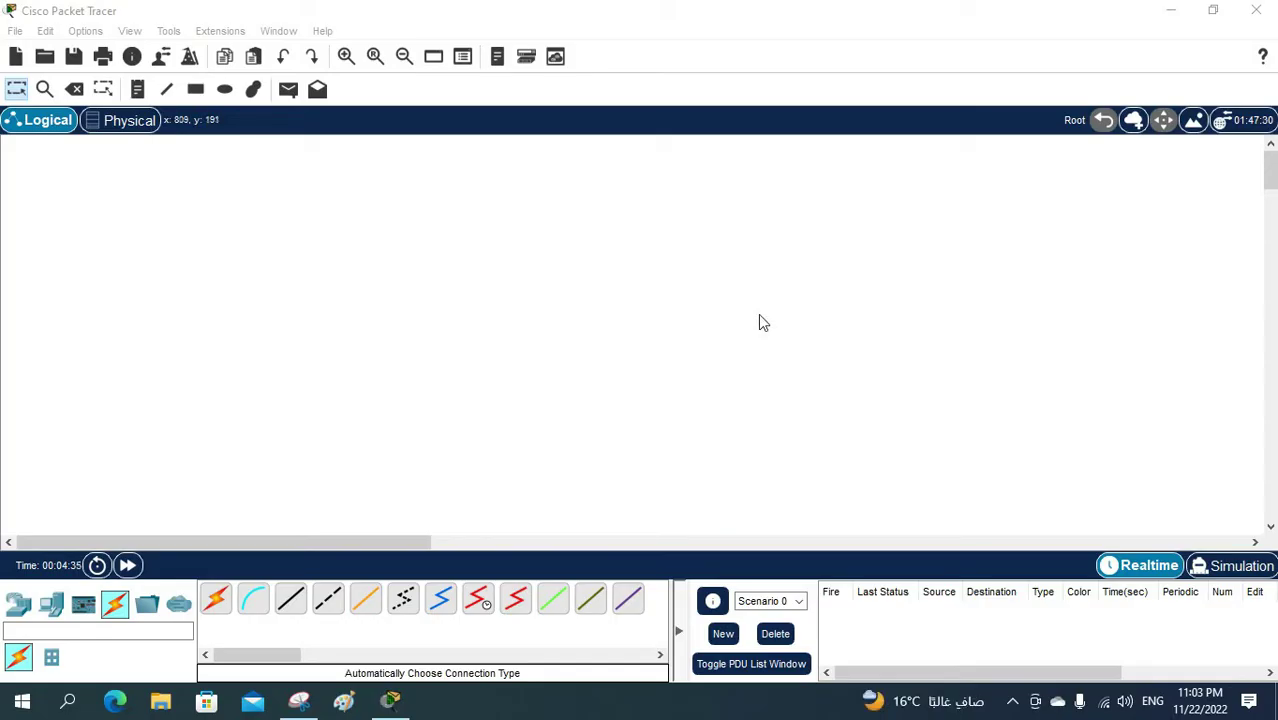
# Place a 2960 switch, a PC and a laptop on the workspace
pyautogui.click(19, 604)
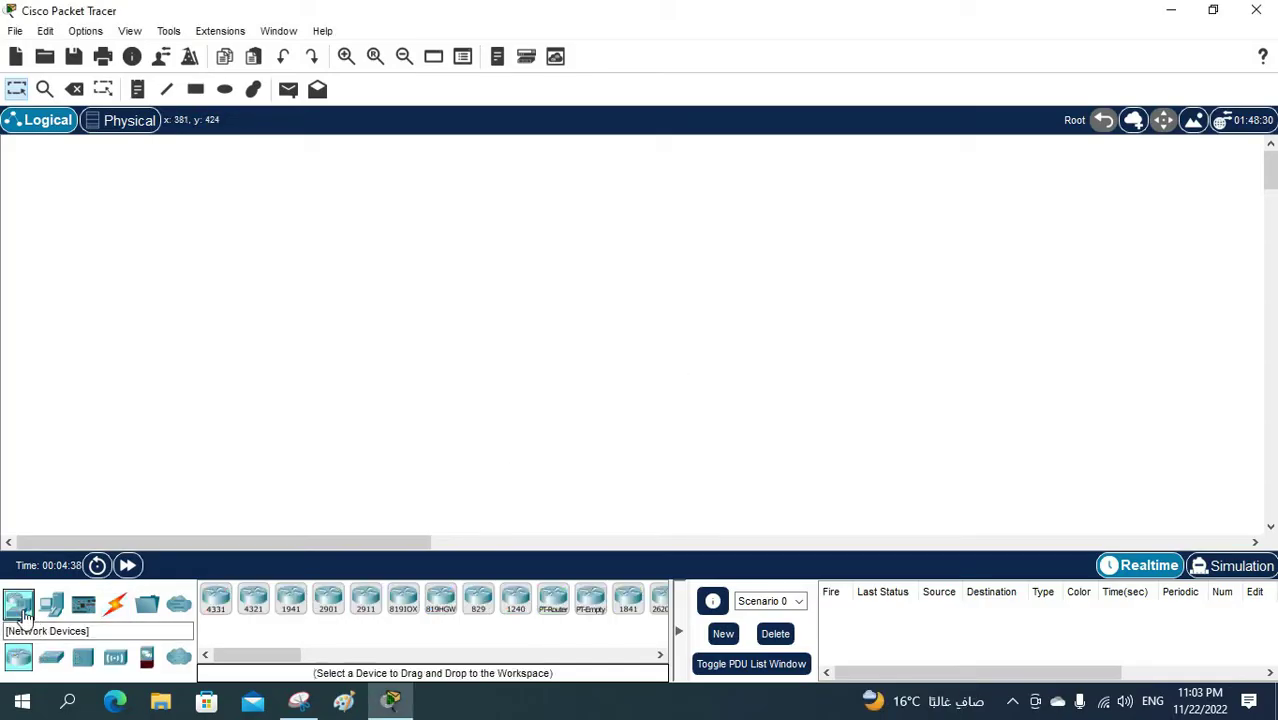
pyautogui.click(51, 657)
pyautogui.moveTo(216, 598); pyautogui.dragTo(481, 224)
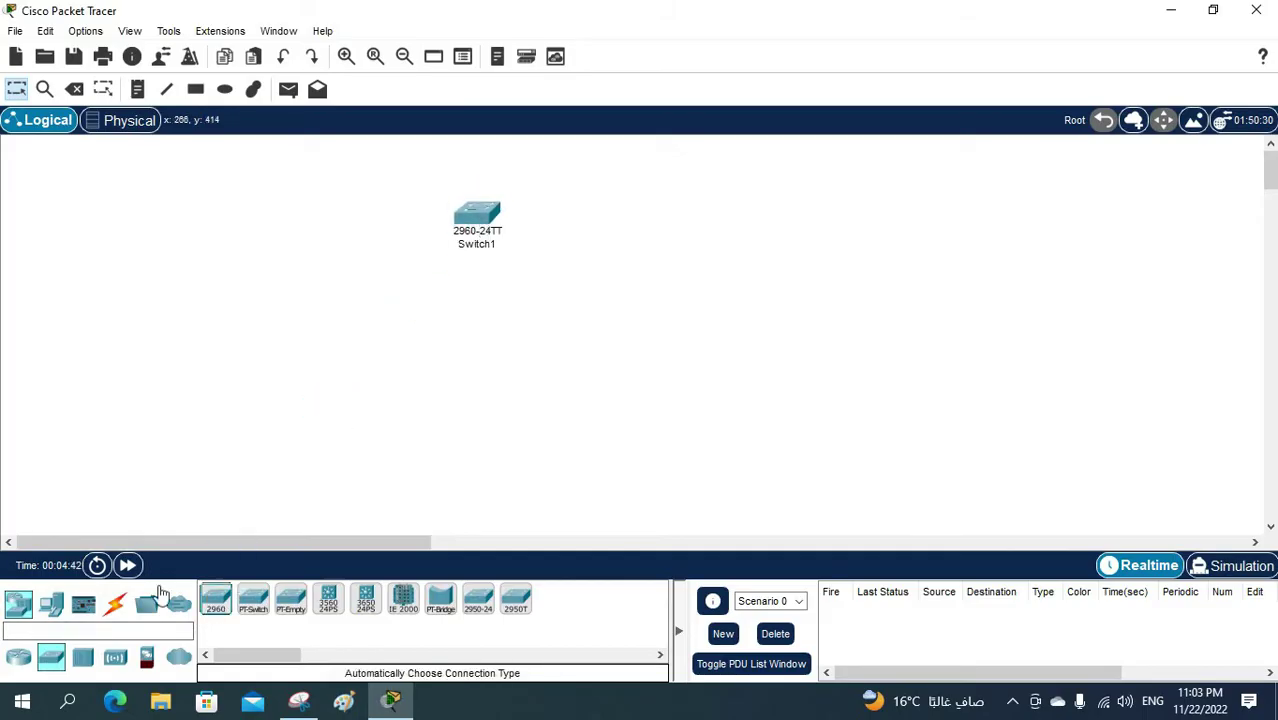
pyautogui.click(51, 604)
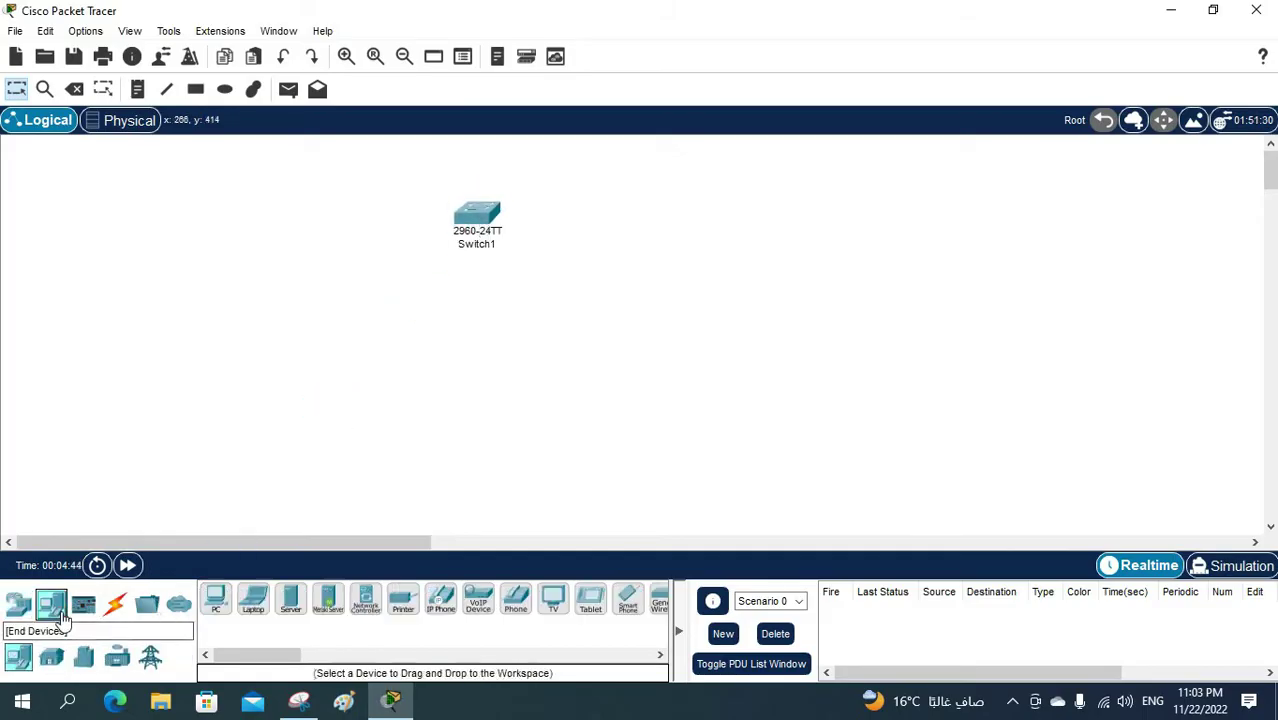
pyautogui.moveTo(216, 598); pyautogui.dragTo(274, 350)
pyautogui.moveTo(253, 604); pyautogui.dragTo(377, 345)
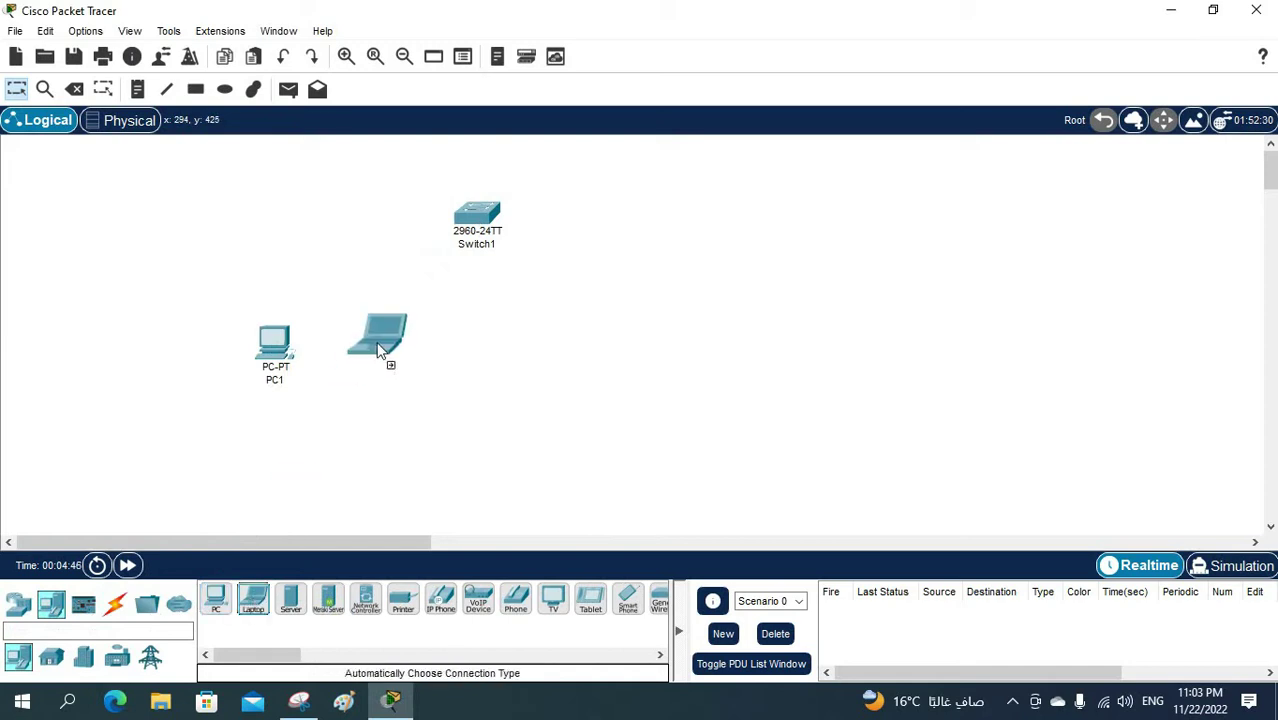
# Cable PC1 and Laptop0 to the switch with automatic cables, then move Laptop0 right of it
pyautogui.click(115, 604)
pyautogui.click(214, 598)
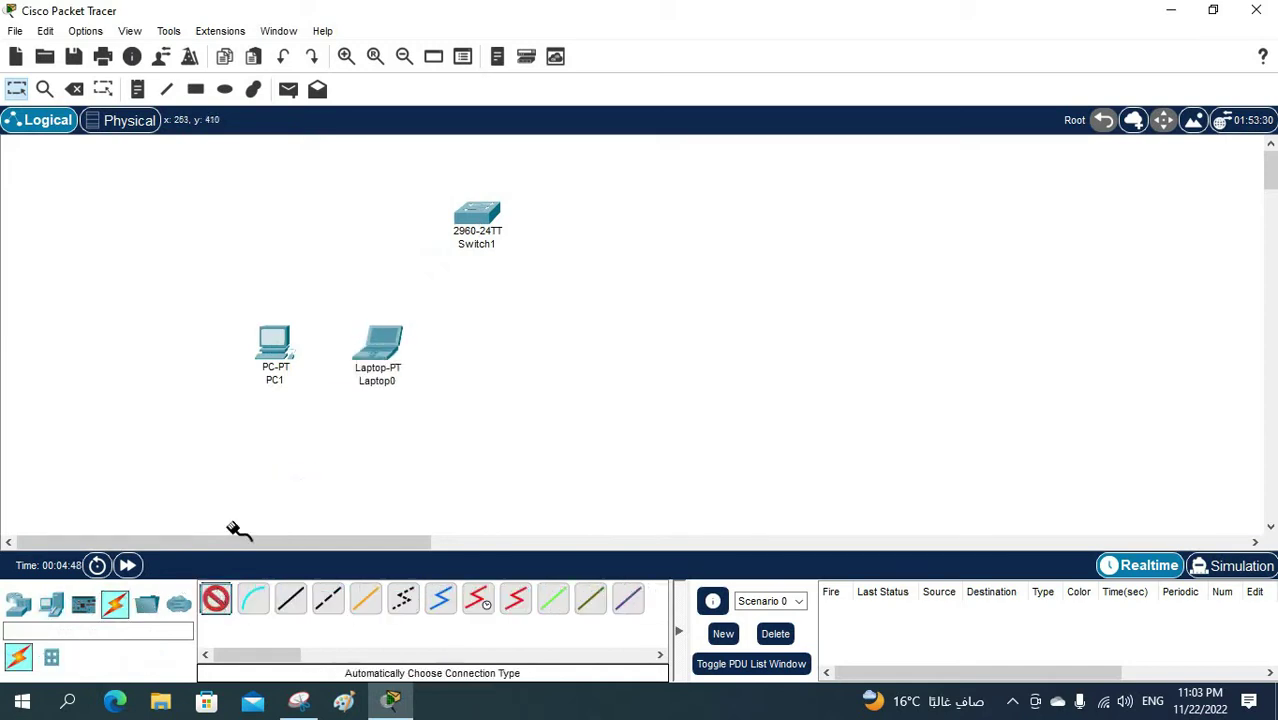
pyautogui.click(275, 343)
pyautogui.click(469, 222)
pyautogui.click(215, 600)
pyautogui.click(395, 355)
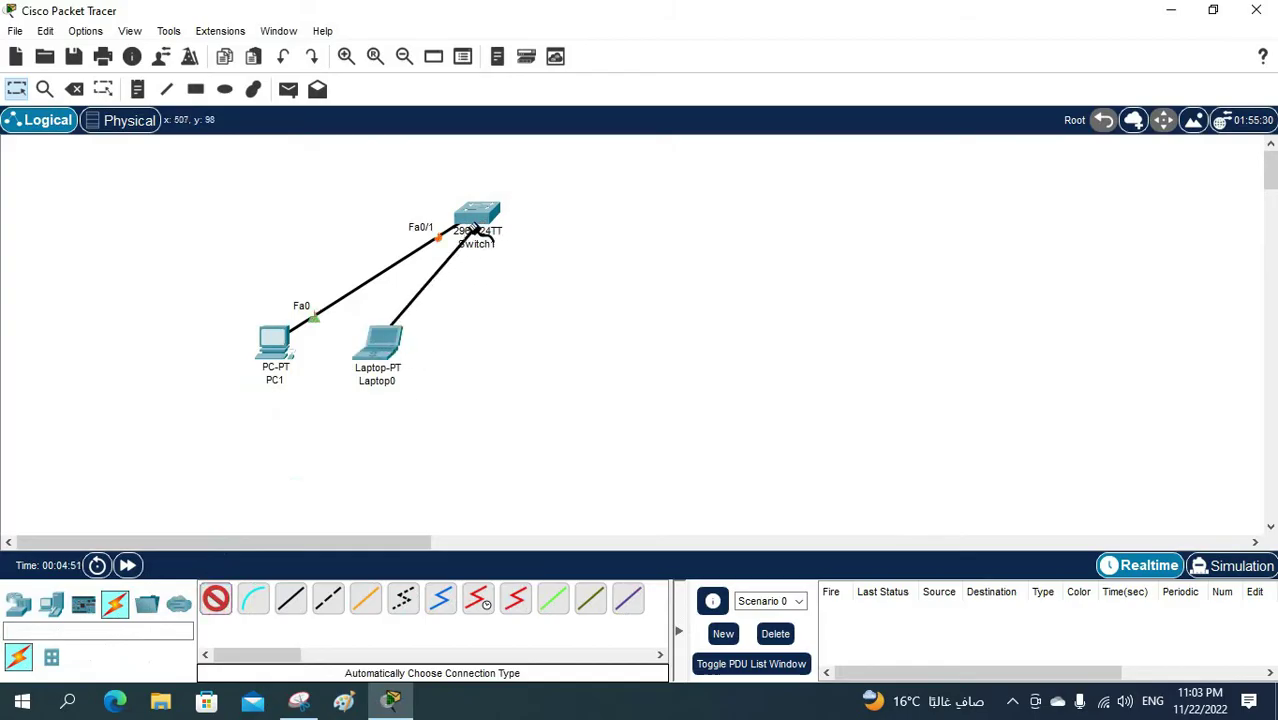
pyautogui.click(486, 228)
pyautogui.moveTo(378, 360); pyautogui.dragTo(665, 355)
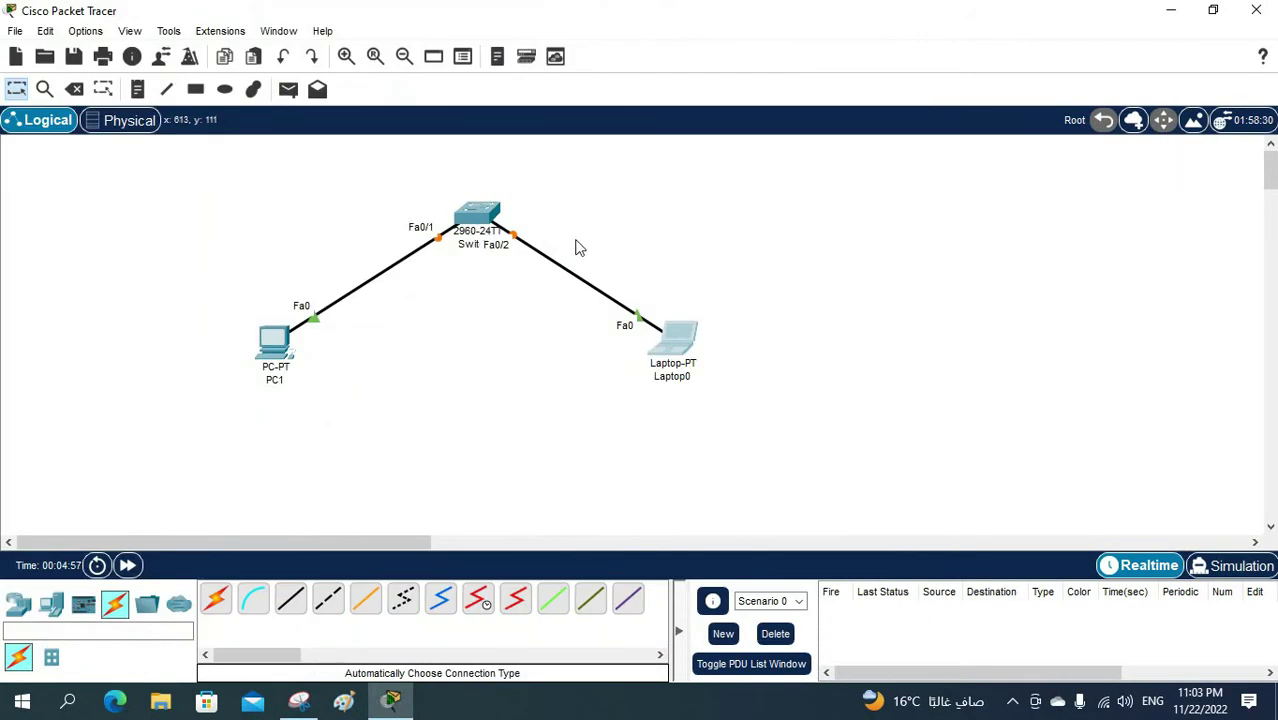
# Rename the switch's workspace label to SW1
pyautogui.click(485, 244)
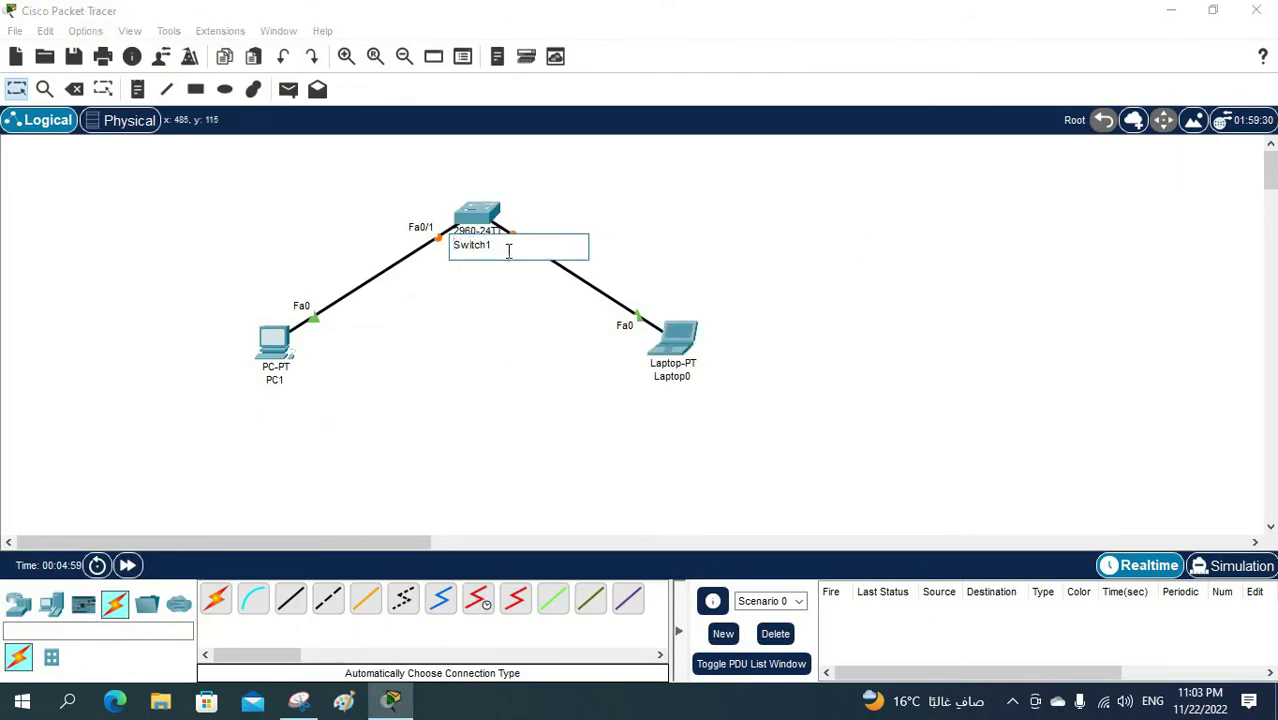
pyautogui.write('SW1')
pyautogui.press('Return')
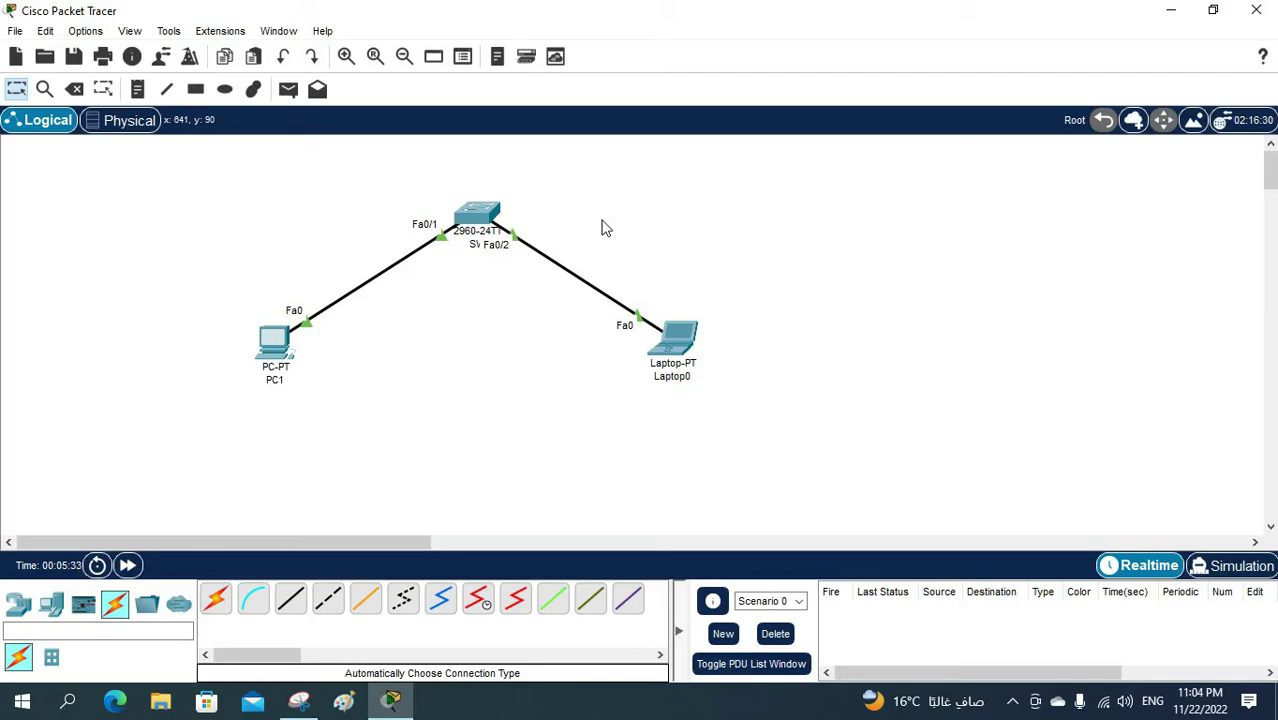
# Open the switch's CLI, shift the topology up-left and widen the CLI window
pyautogui.click(500, 215)
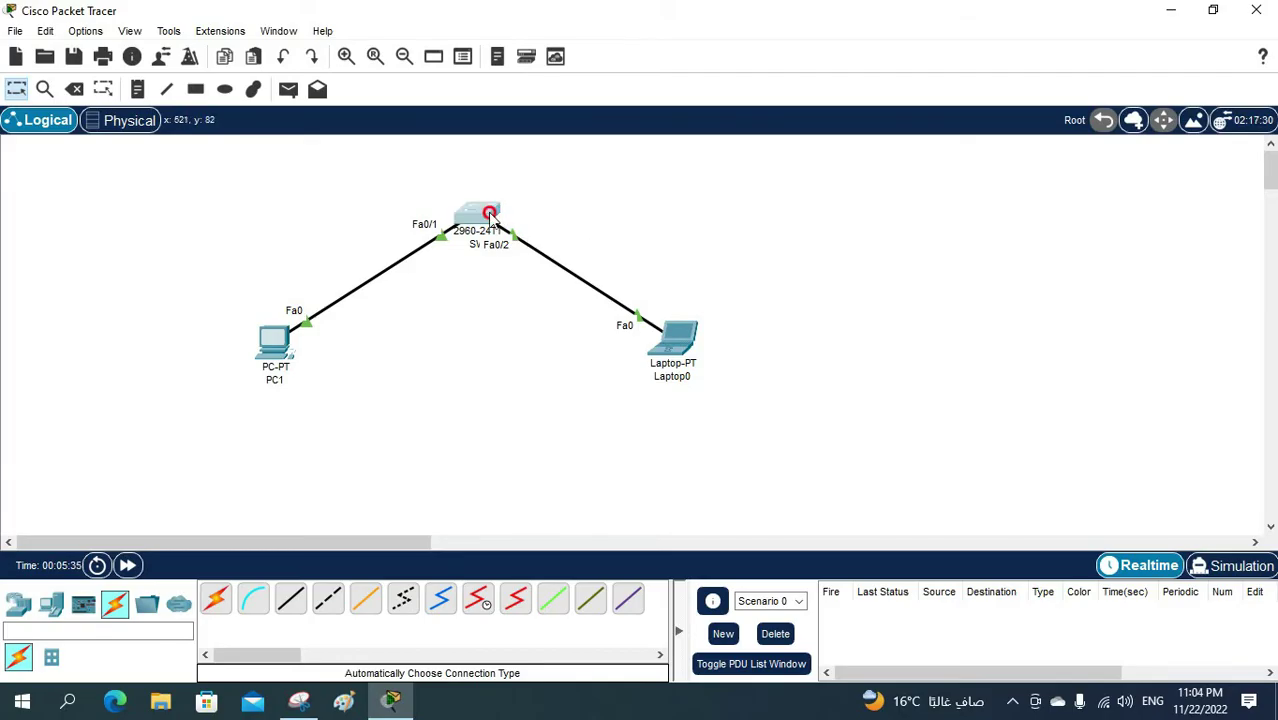
pyautogui.click(458, 62)
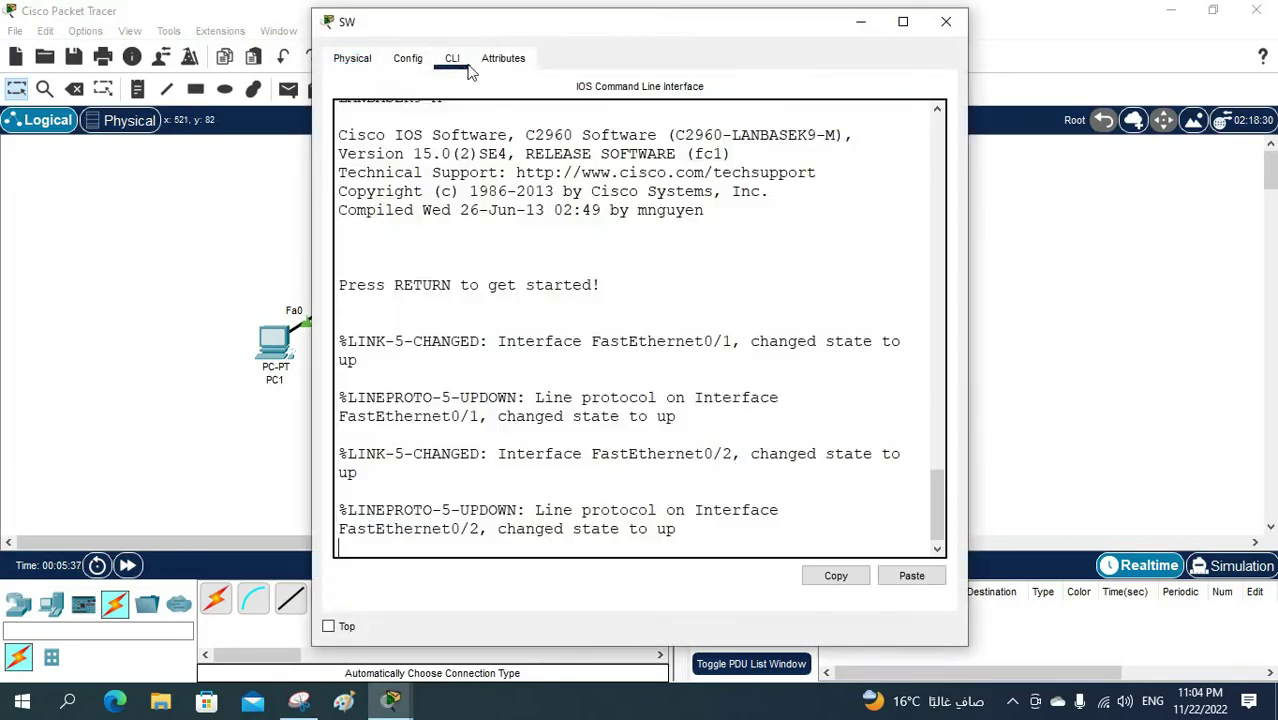
pyautogui.moveTo(505, 10); pyautogui.dragTo(898, 120)
pyautogui.moveTo(190, 190); pyautogui.dragTo(772, 432)
pyautogui.moveTo(485, 215); pyautogui.dragTo(251, 186)
pyautogui.click(252, 188)
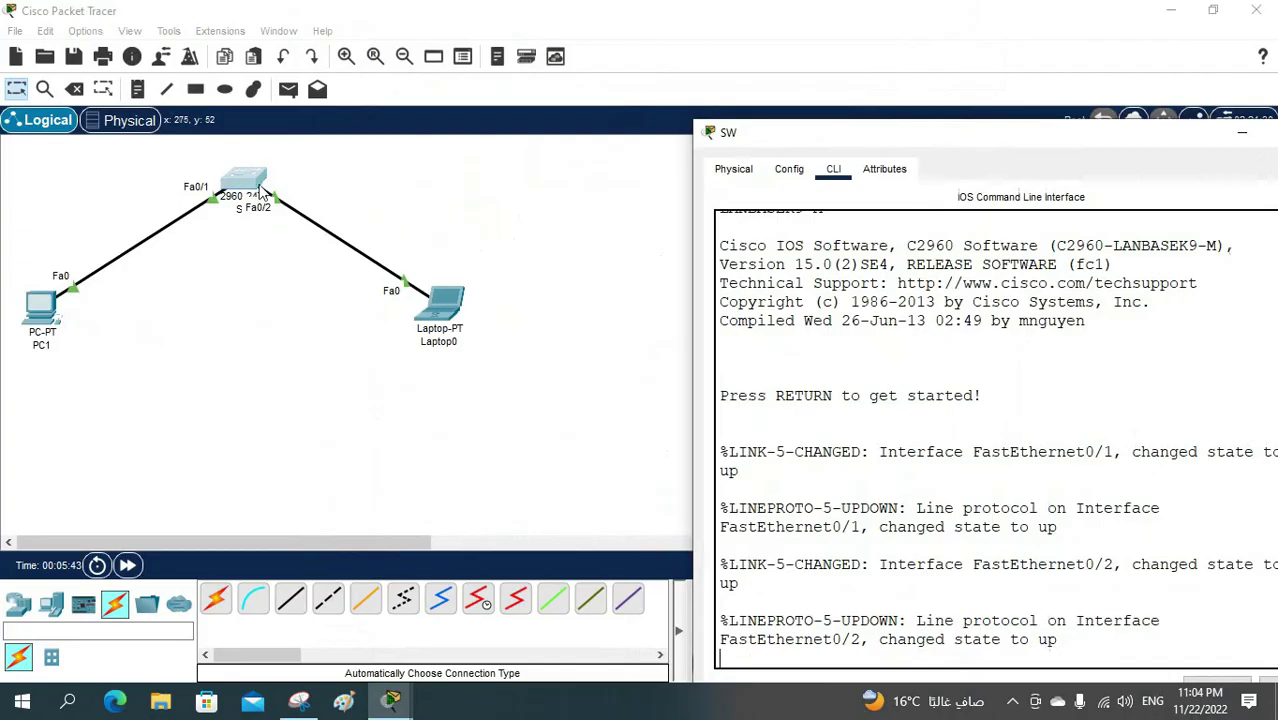
pyautogui.moveTo(858, 145); pyautogui.dragTo(678, 46)
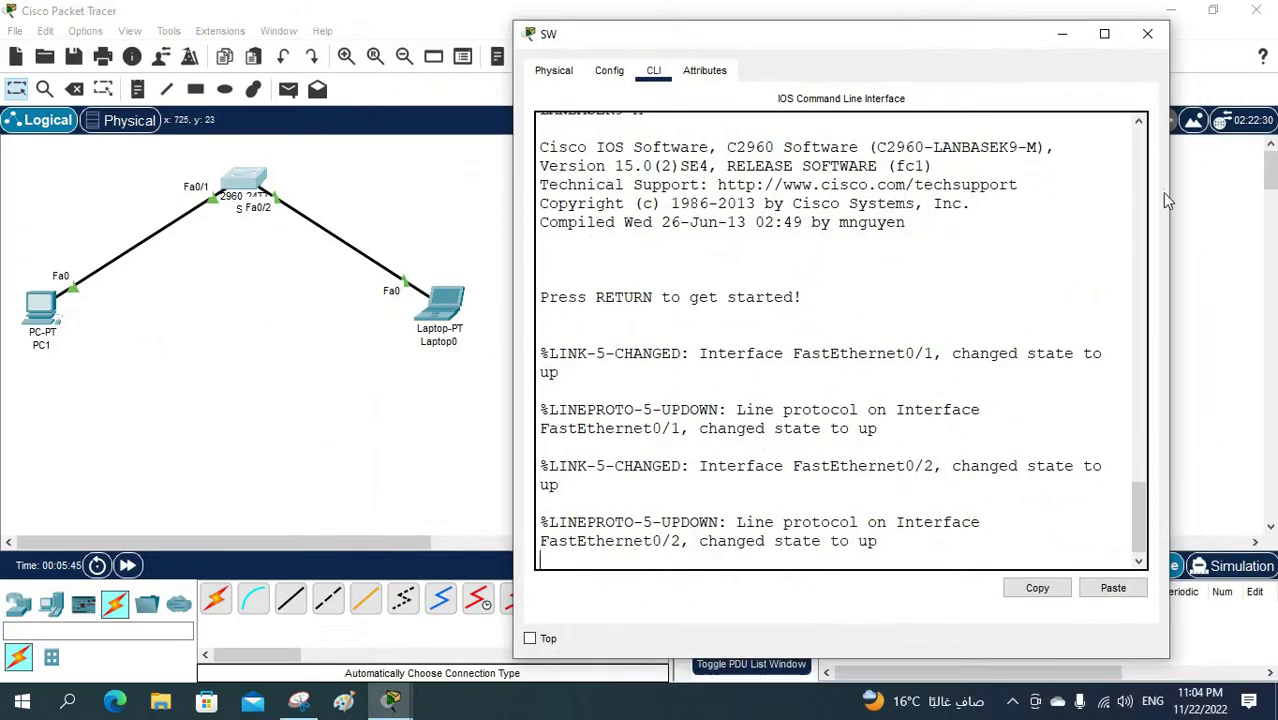
pyautogui.moveTo(1171, 187); pyautogui.dragTo(1272, 187)
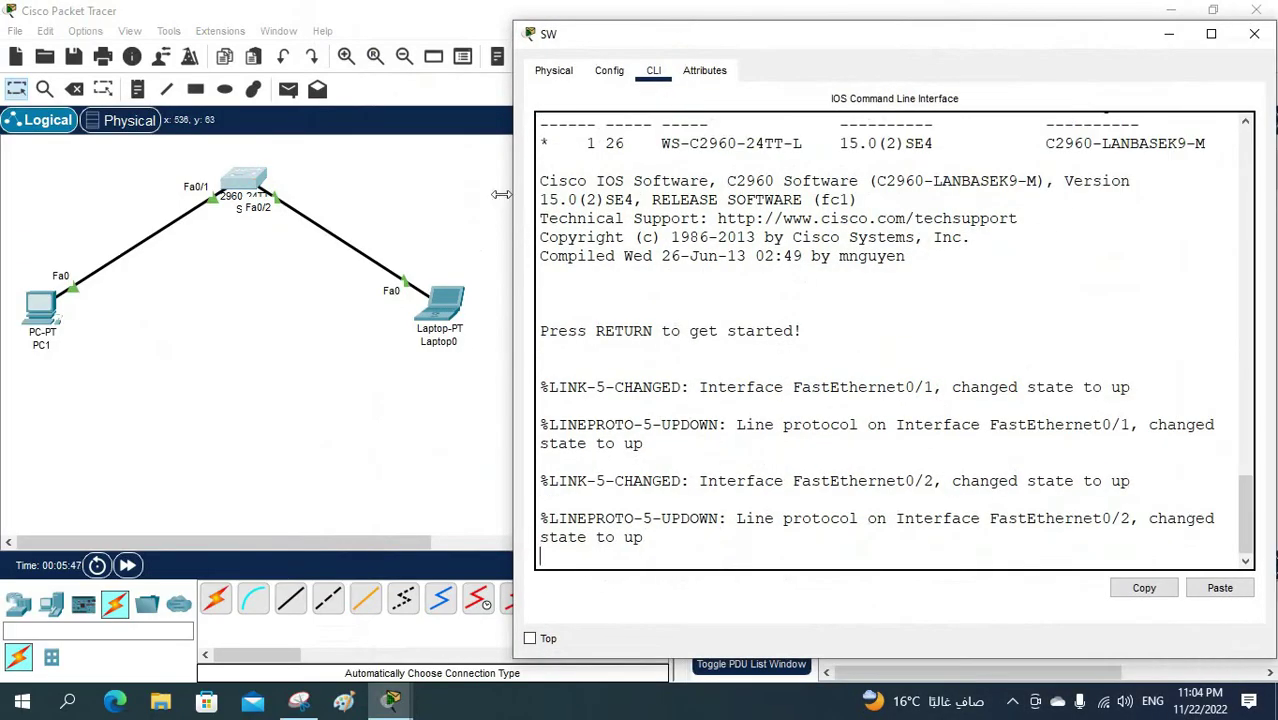
pyautogui.moveTo(513, 189); pyautogui.dragTo(467, 187)
# Pull PC1 and Laptop0 next to the switch, shift the group left and reopen the CLI
pyautogui.moveTo(441, 321); pyautogui.dragTo(308, 272)
pyautogui.moveTo(30, 300); pyautogui.dragTo(134, 245)
pyautogui.moveTo(137, 158); pyautogui.dragTo(340, 258)
pyautogui.moveTo(251, 191); pyautogui.dragTo(150, 181)
pyautogui.click(150, 181)
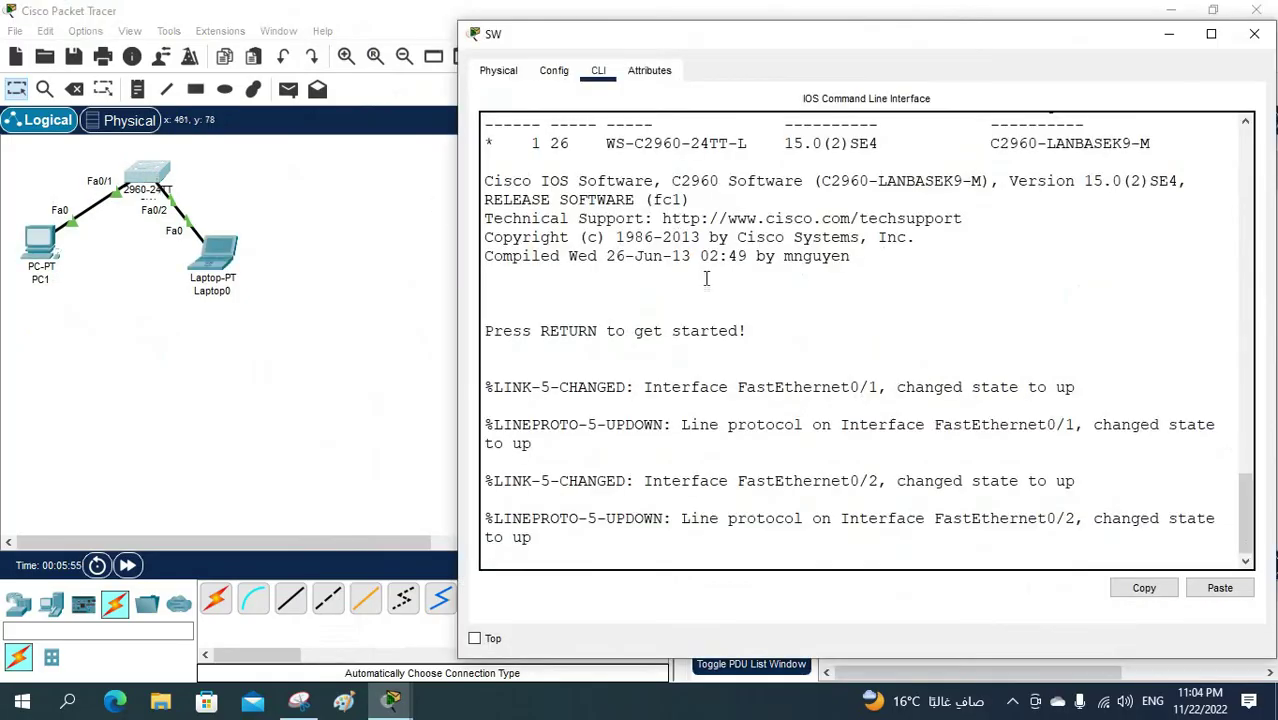
pyautogui.moveTo(458, 252); pyautogui.dragTo(321, 252)
pyautogui.click(901, 327)
# Enter privileged mode with en, then global configuration with config t
pyautogui.press('Return')
pyautogui.press('Return')
pyautogui.press('Return')
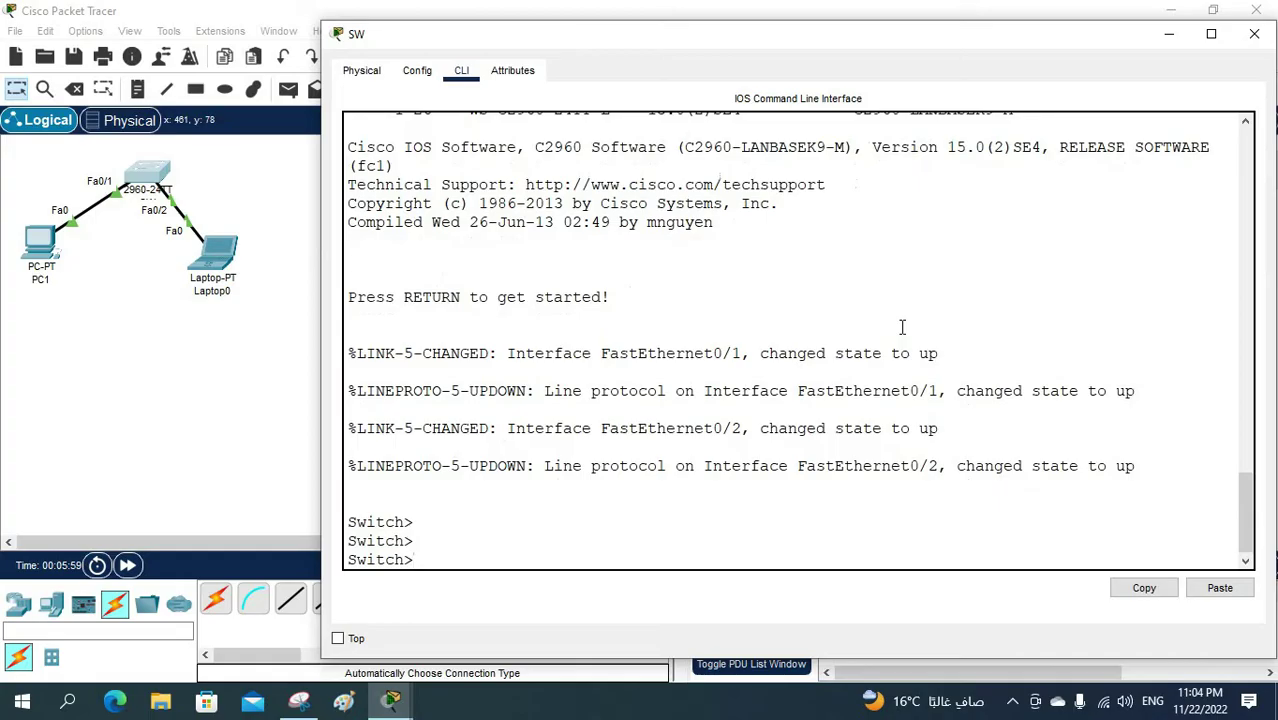
pyautogui.write('en')
pyautogui.press('Return')
pyautogui.write('cofn')
pyautogui.press('BackSpace')
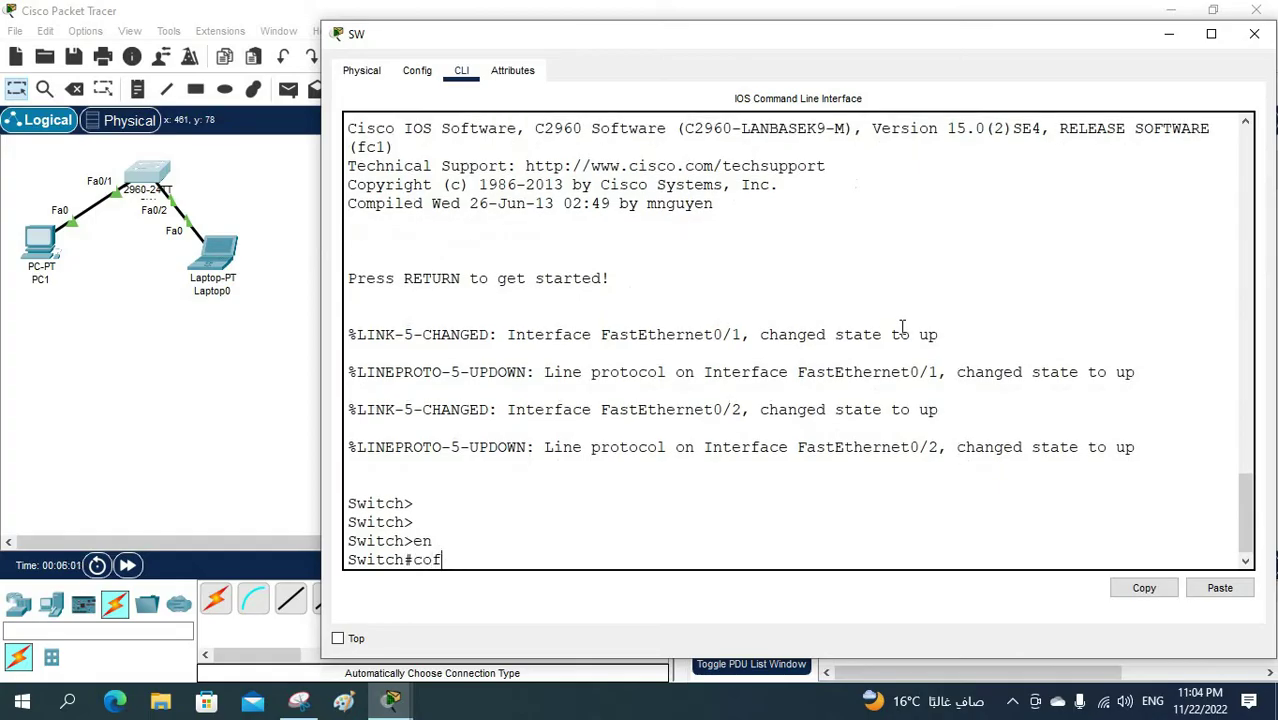
pyautogui.press('BackSpace')
pyautogui.press('BackSpace')
pyautogui.write('config t')
pyautogui.press('Return')
# Set the switch hostname to SW and start entering int vlan 1
pyautogui.write('host')
pyautogui.press('Tab')
pyautogui.write('SW')
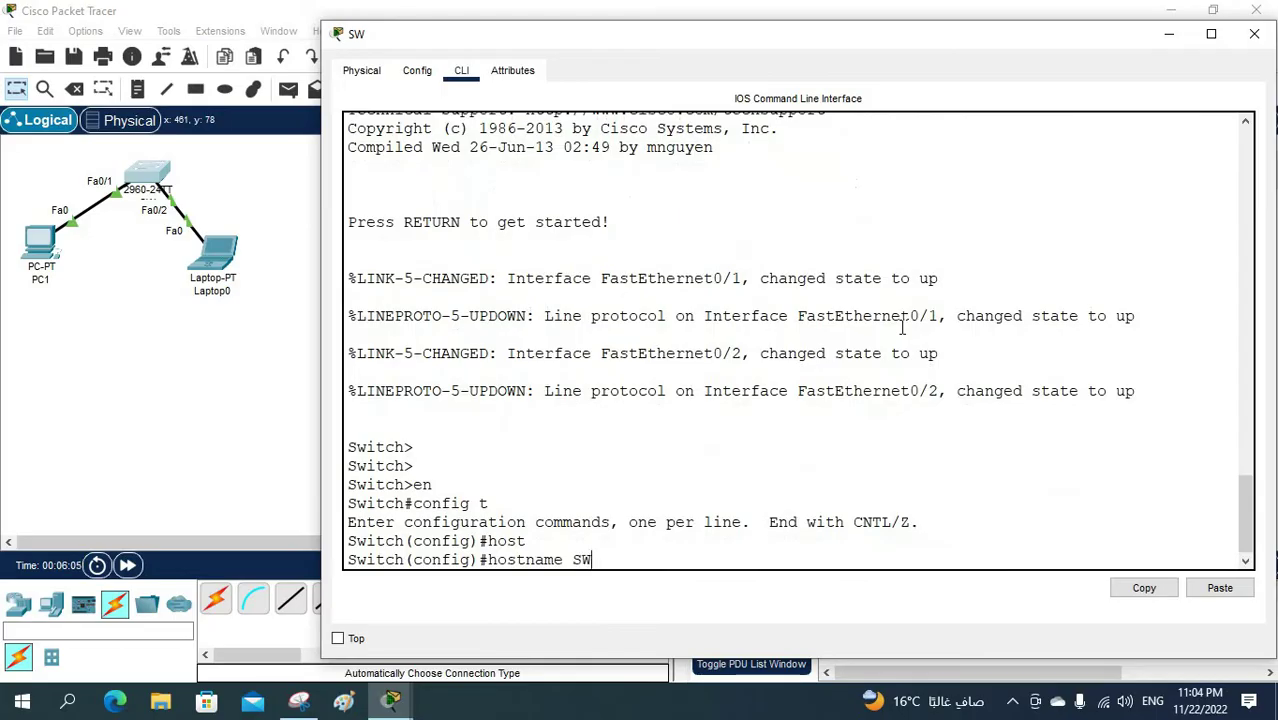
pyautogui.press('Return')
pyautogui.write('int ')
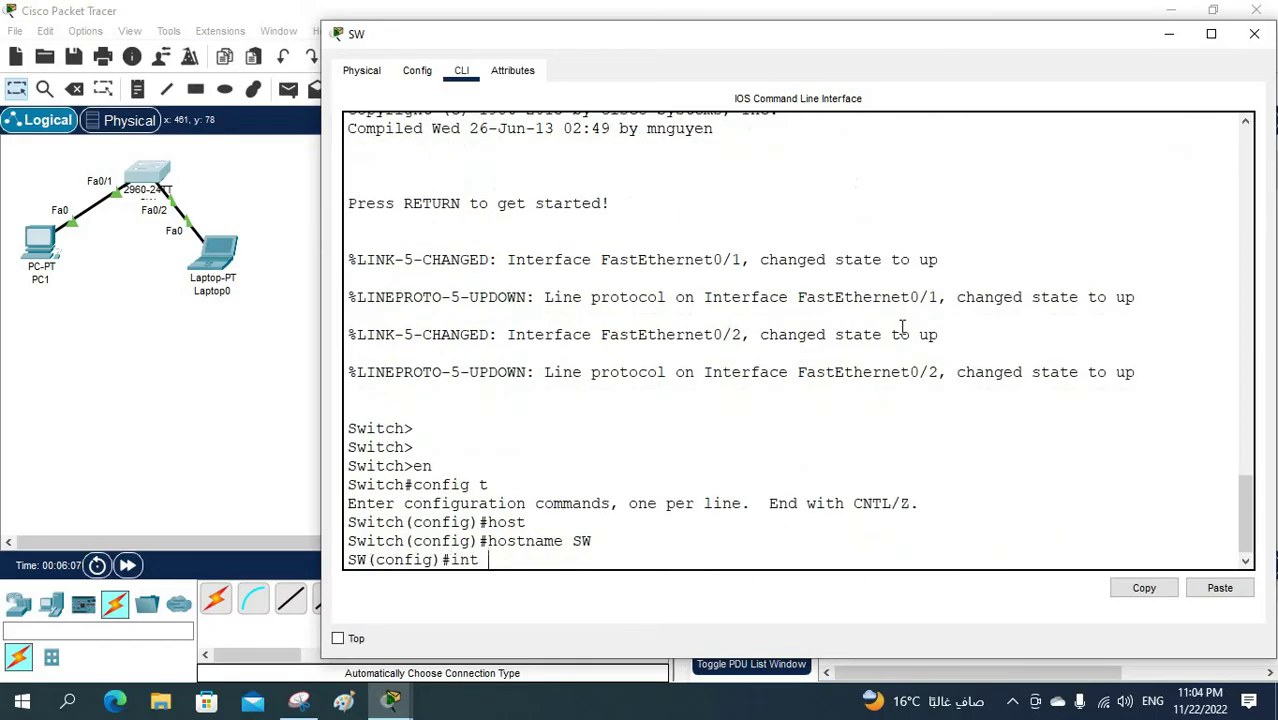
pyautogui.write('vlan 1')
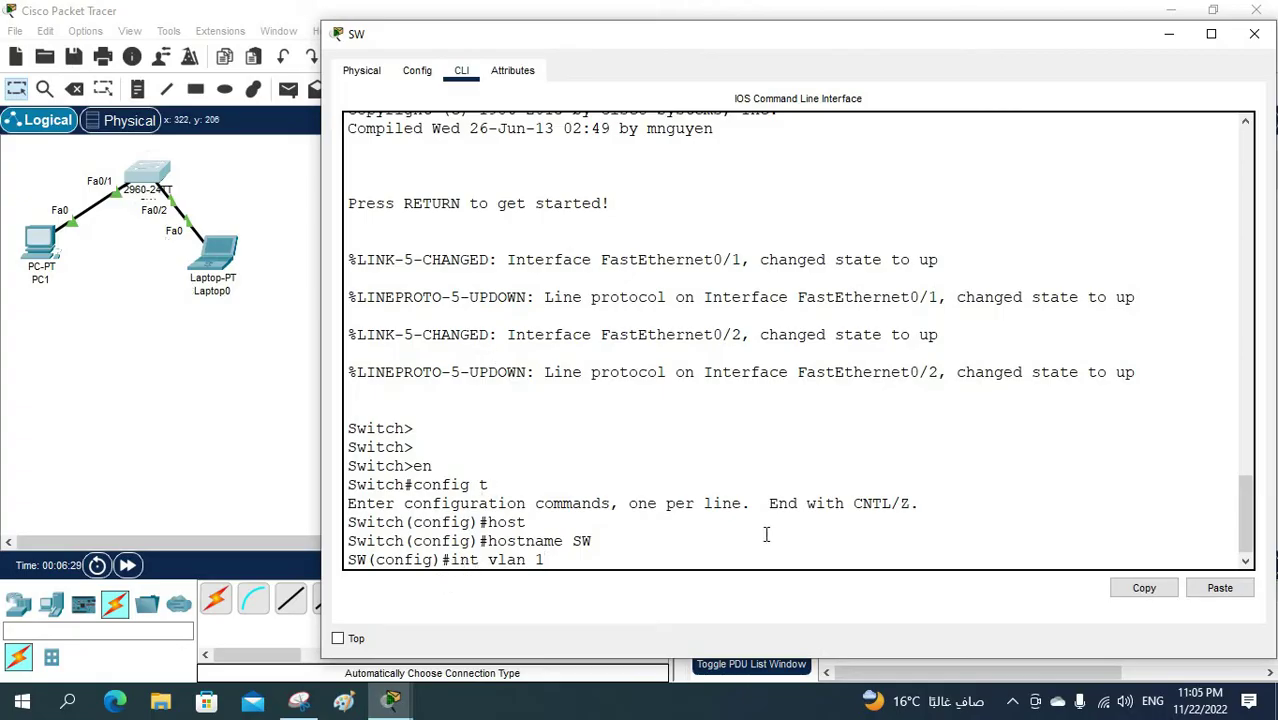
# Give VLAN 1 the address 192.168.1.1 255.255.255.0 and bring it up with no shutdown
pyautogui.press('Return')
pyautogui.write('ip')
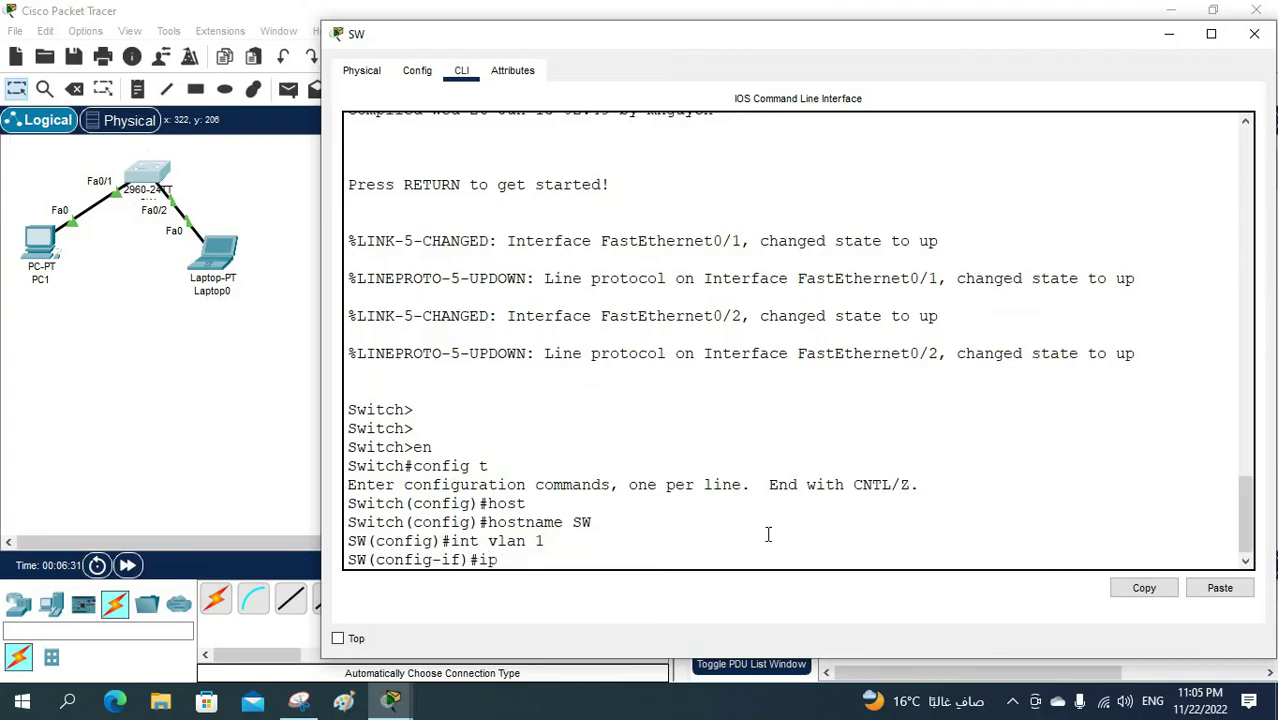
pyautogui.write(' add 192.168.1.1 255.2')
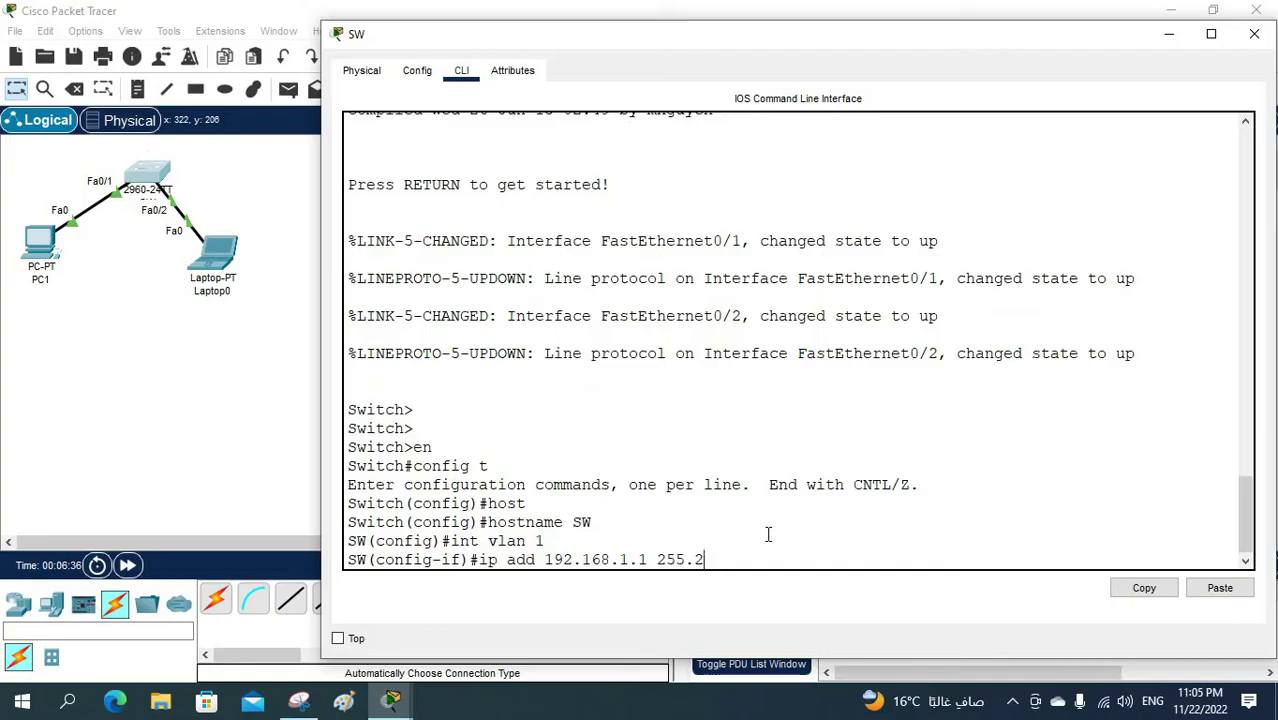
pyautogui.write('55.255.0')
pyautogui.press('Return')
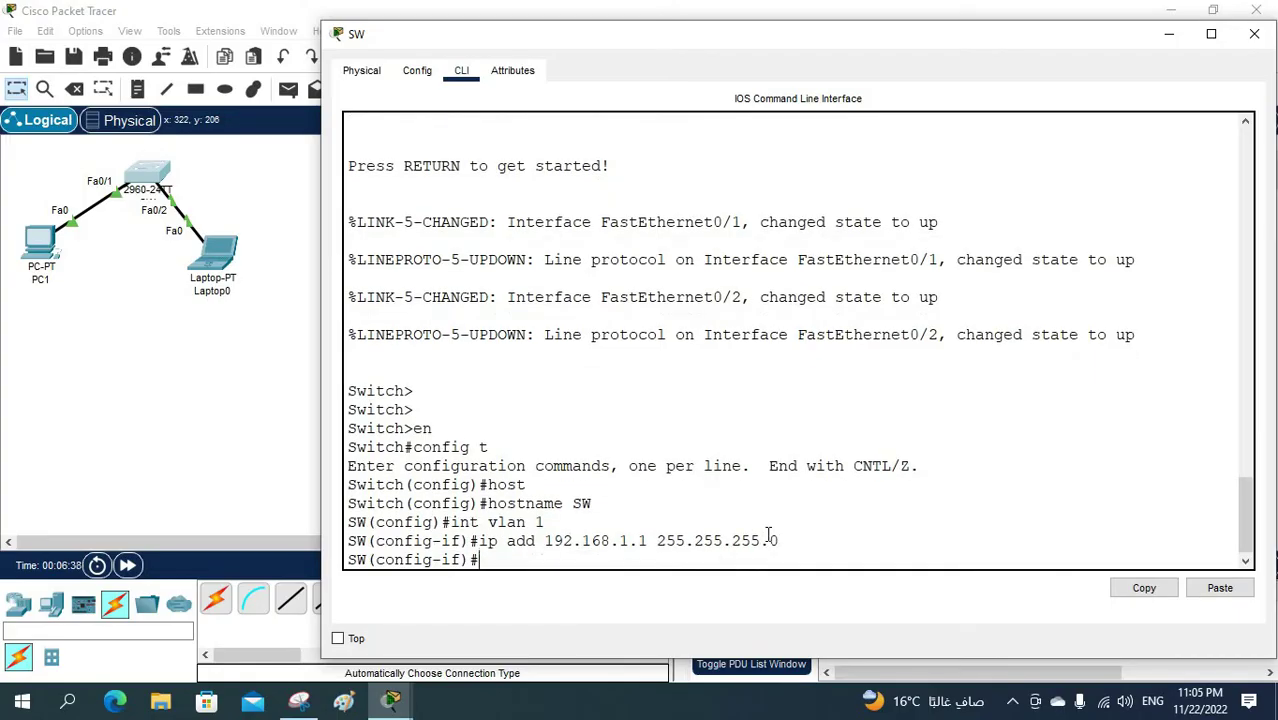
pyautogui.write('no sh')
pyautogui.press('Return')
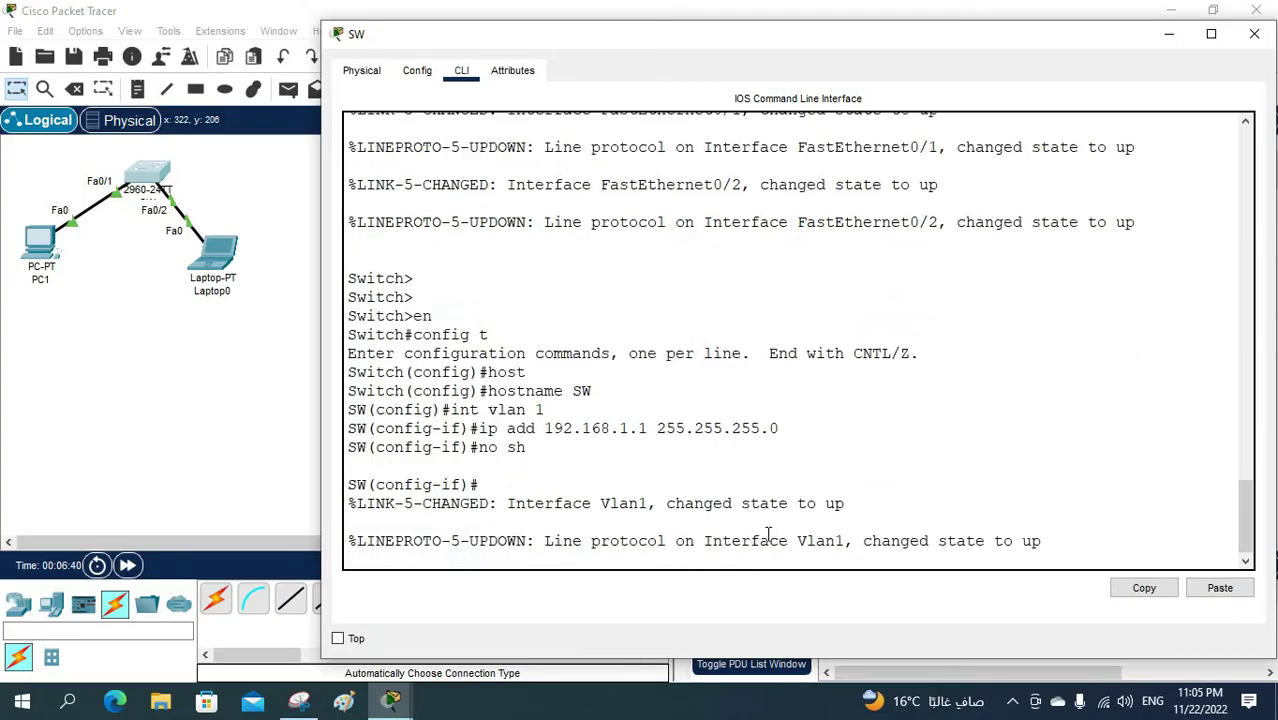
pyautogui.press('Return')
pyautogui.press('Return')
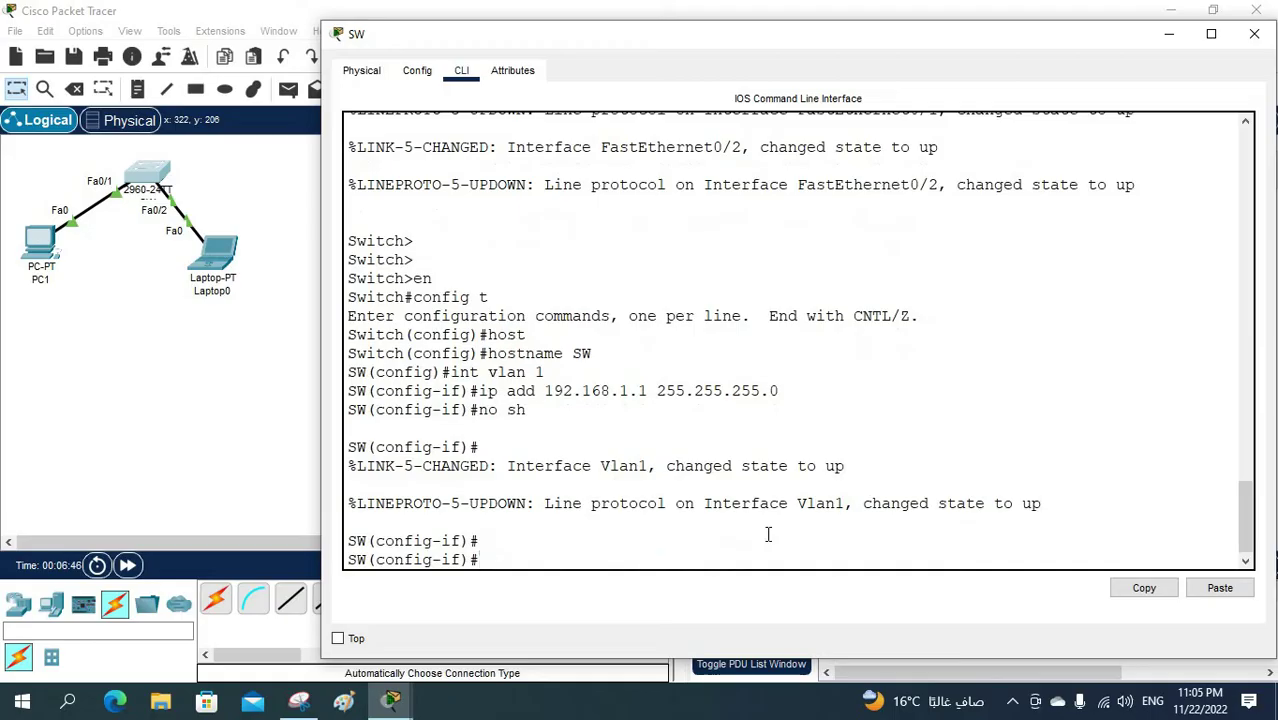
# Exit the VLAN 1 interface and begin typing the ip dhcp excluded-address command
pyautogui.write('exi')
pyautogui.press('BackSpace')
pyautogui.press('BackSpace')
pyautogui.press('BackSpace')
pyautogui.write('exit')
pyautogui.press('Return')
pyautogui.write('ip dhcp e')
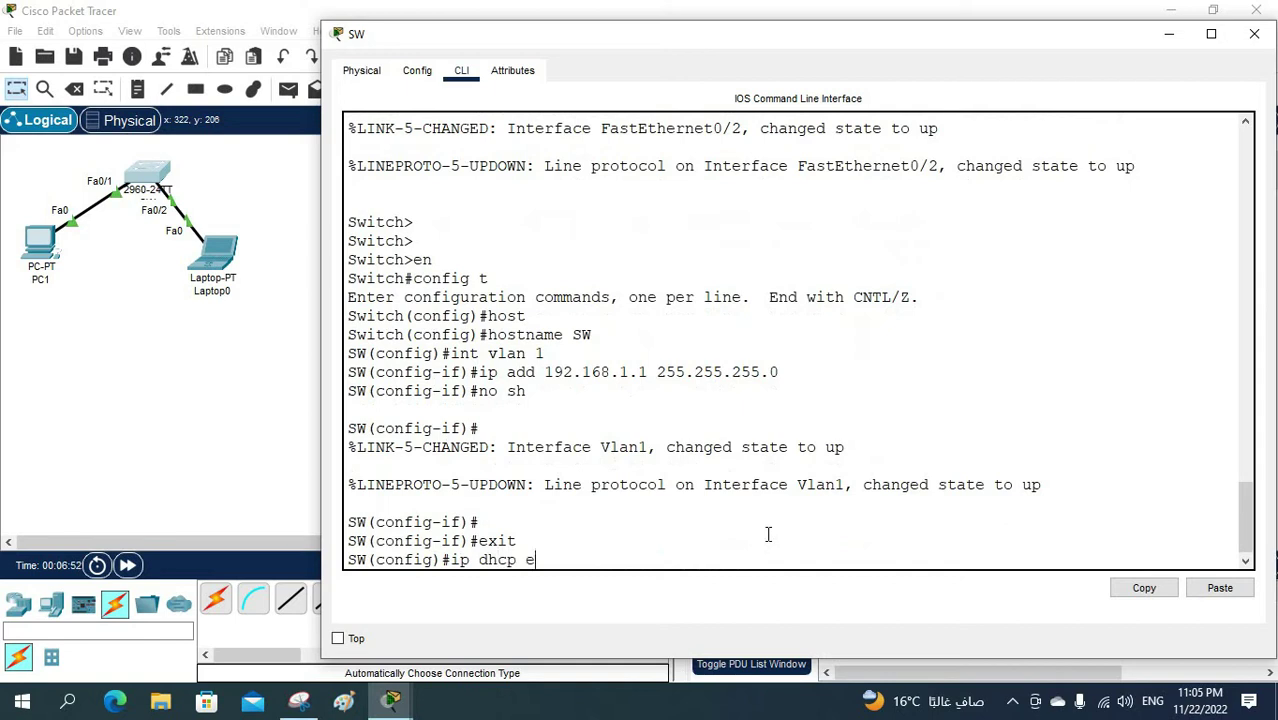
pyautogui.write('x')
# Exclude 192.168.1.1 from DHCP and type the pool command for networkforyou
pyautogui.press('Tab')
pyautogui.write('1')
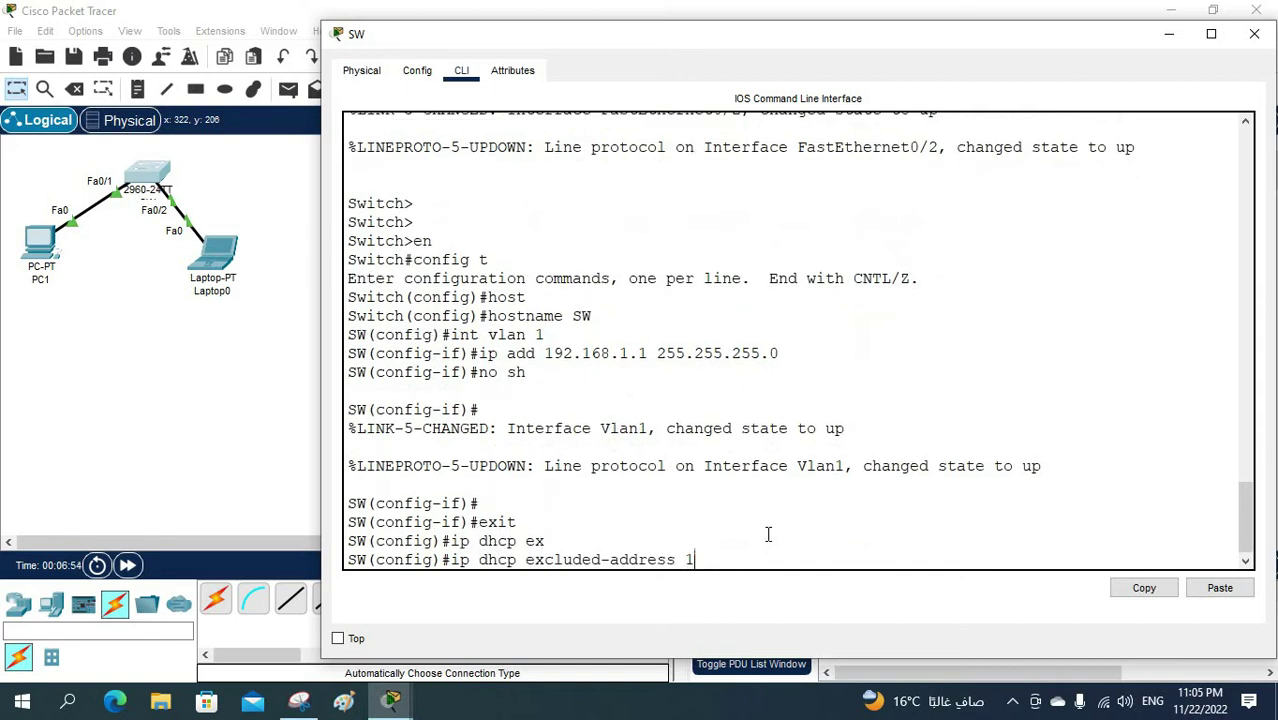
pyautogui.write('92.168.1.1')
pyautogui.press('Return')
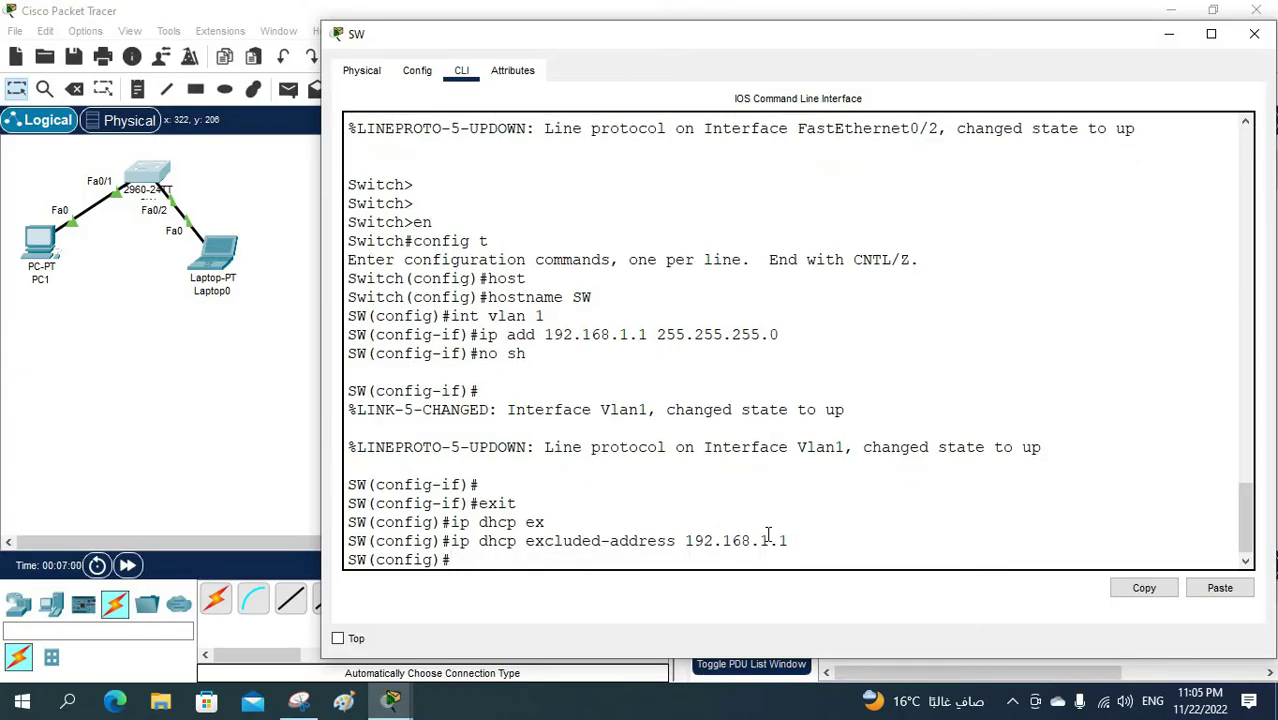
pyautogui.write('ip dhpc pool networkforyou')
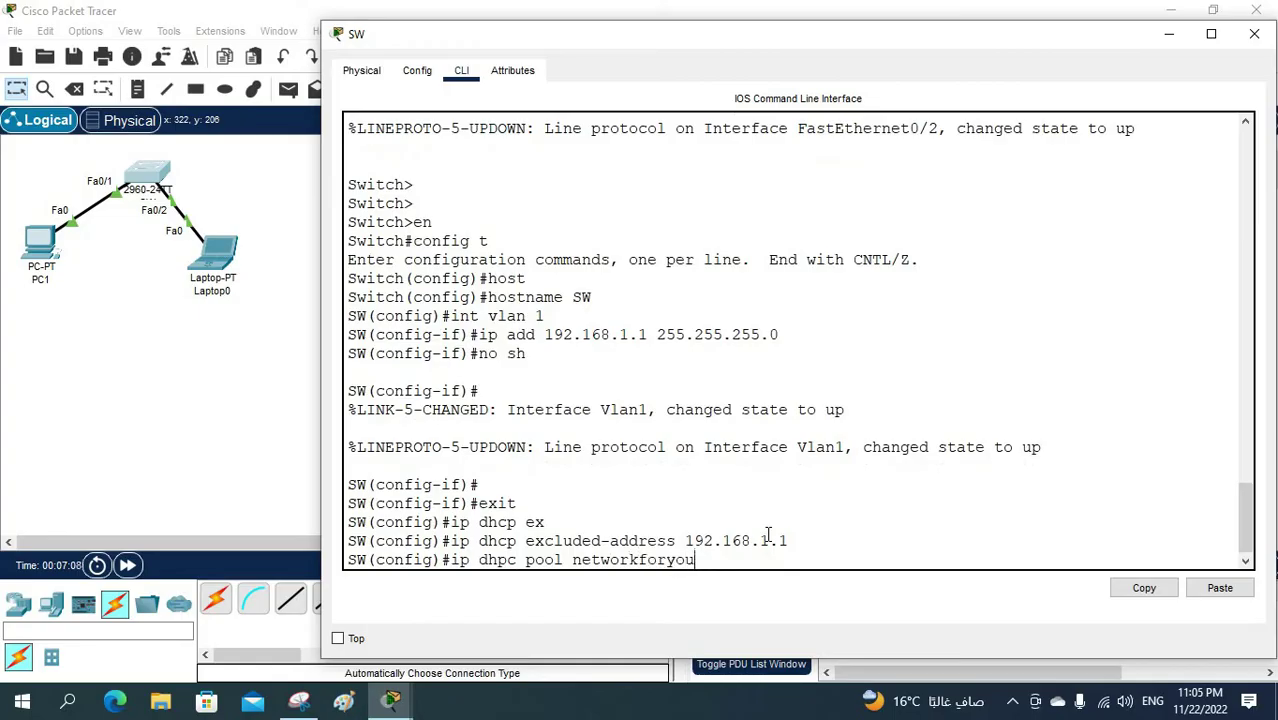
# Fix the misspelled command and create DHCP pool networkforyou
pyautogui.press('Return')
pyautogui.write('ip dhp')
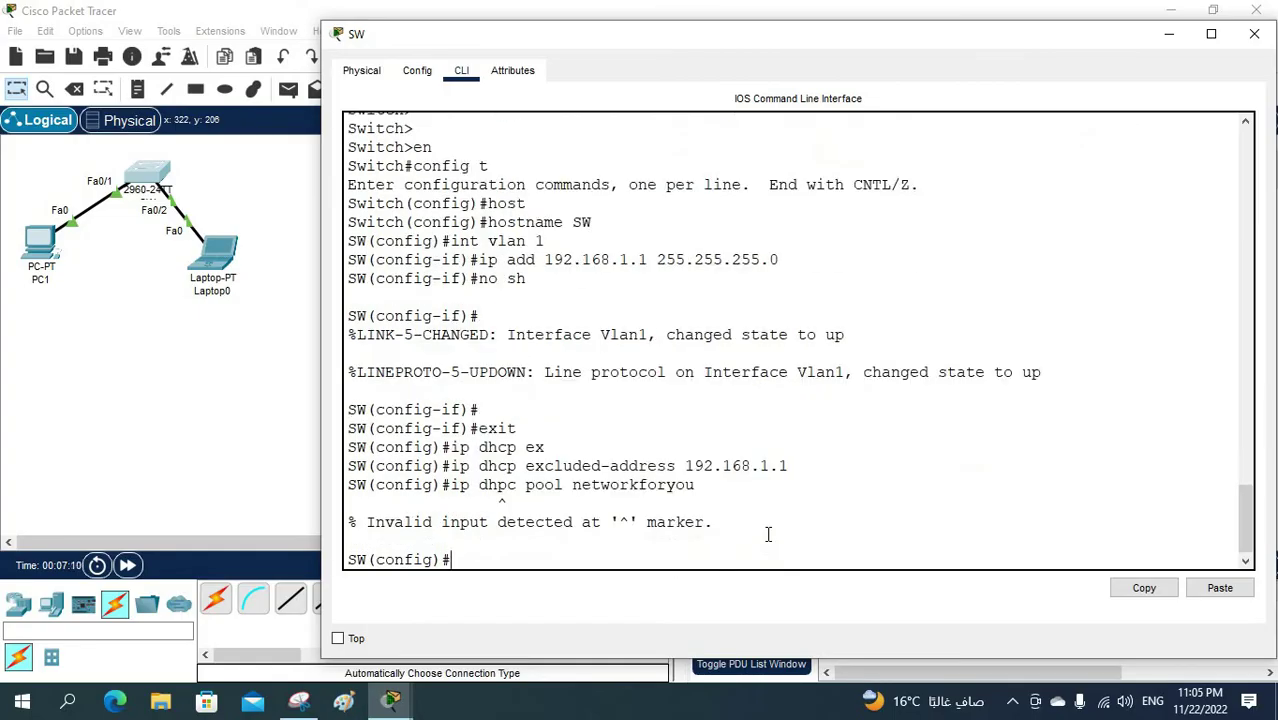
pyautogui.press('Tab')
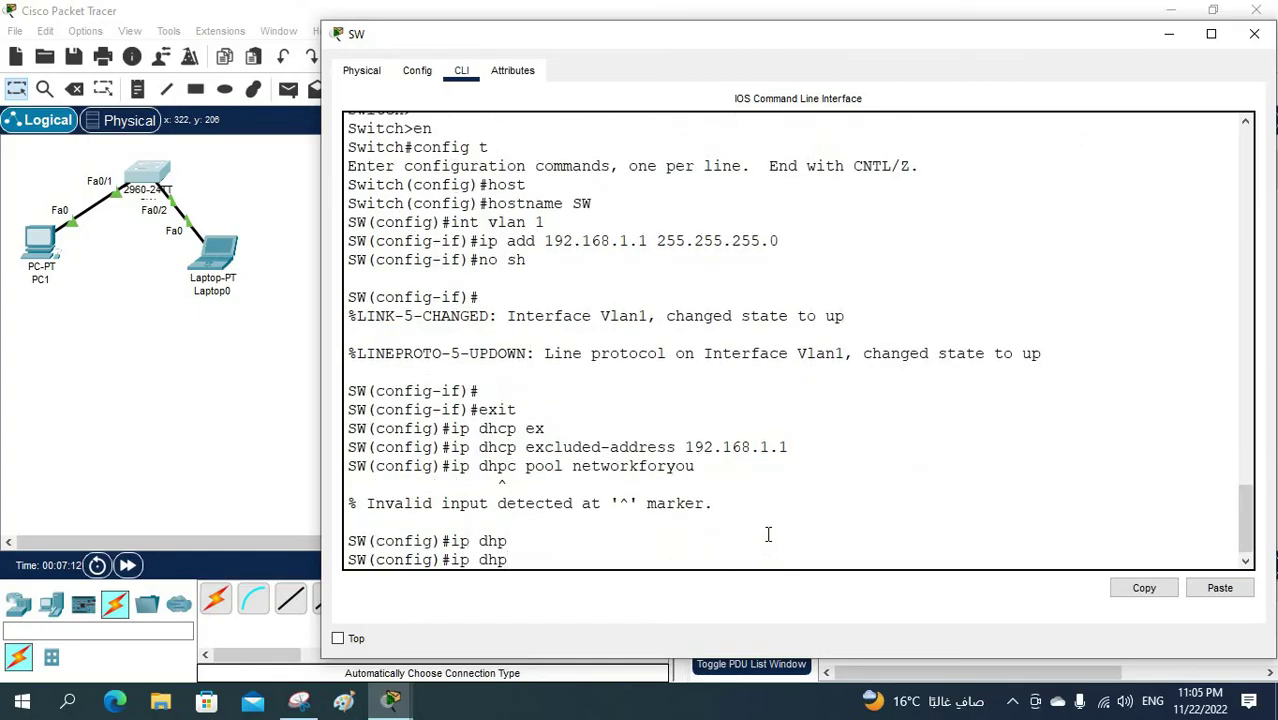
pyautogui.press('BackSpace')
pyautogui.write('cp ?')
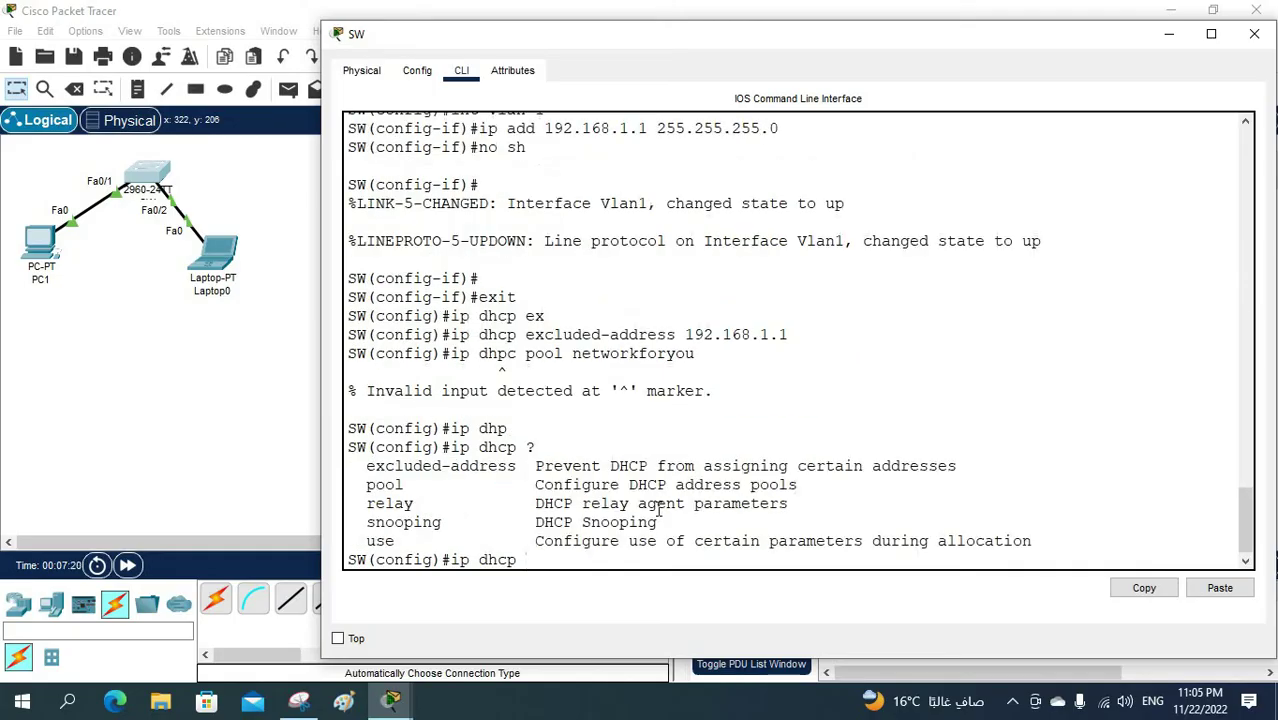
pyautogui.write('pool networkforyou')
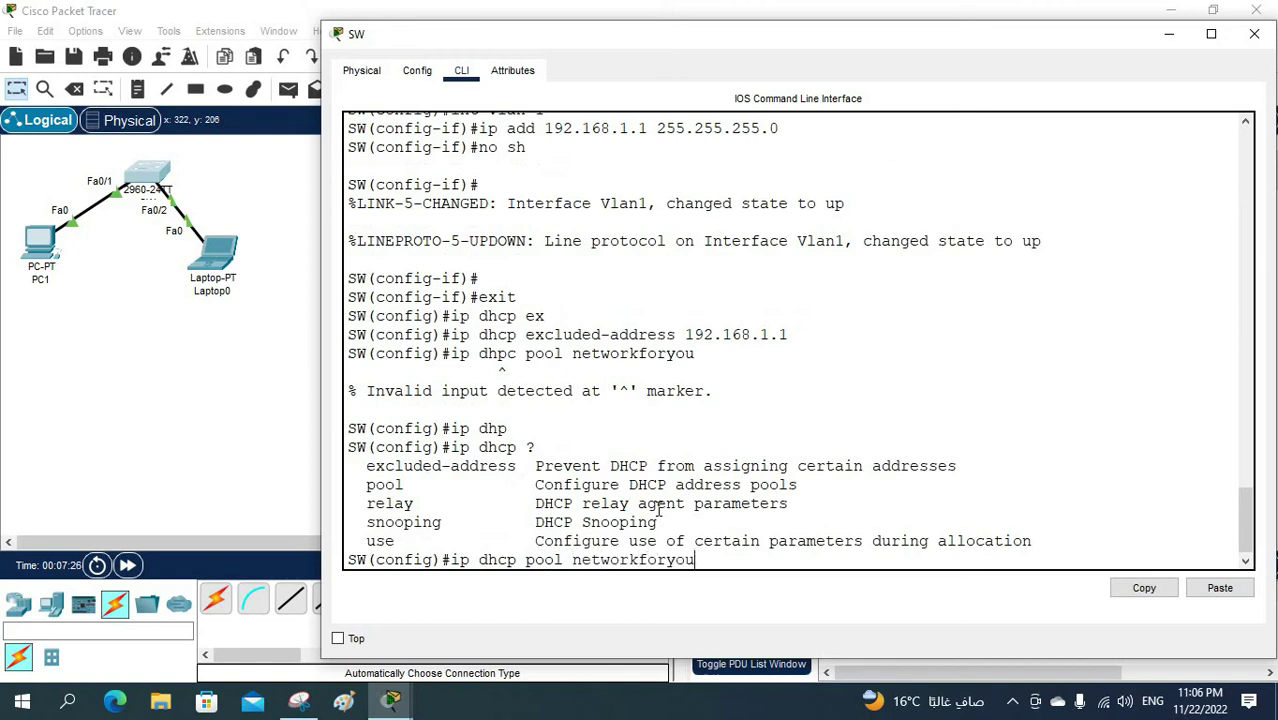
pyautogui.press('Return')
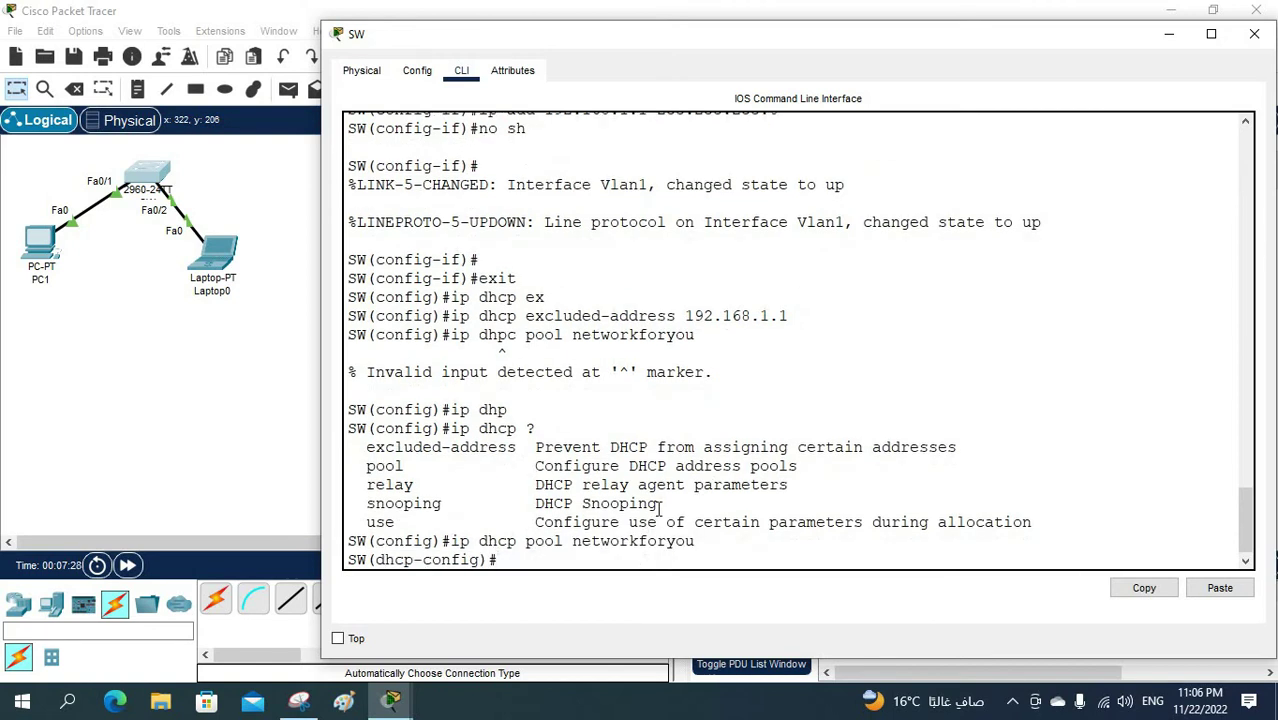
# Set the pool network to 192.168.1.0 255.255.255.0 and default-router 192.168.1.1
pyautogui.write('net')
pyautogui.press('Tab')
pyautogui.write('192.168.1.0')
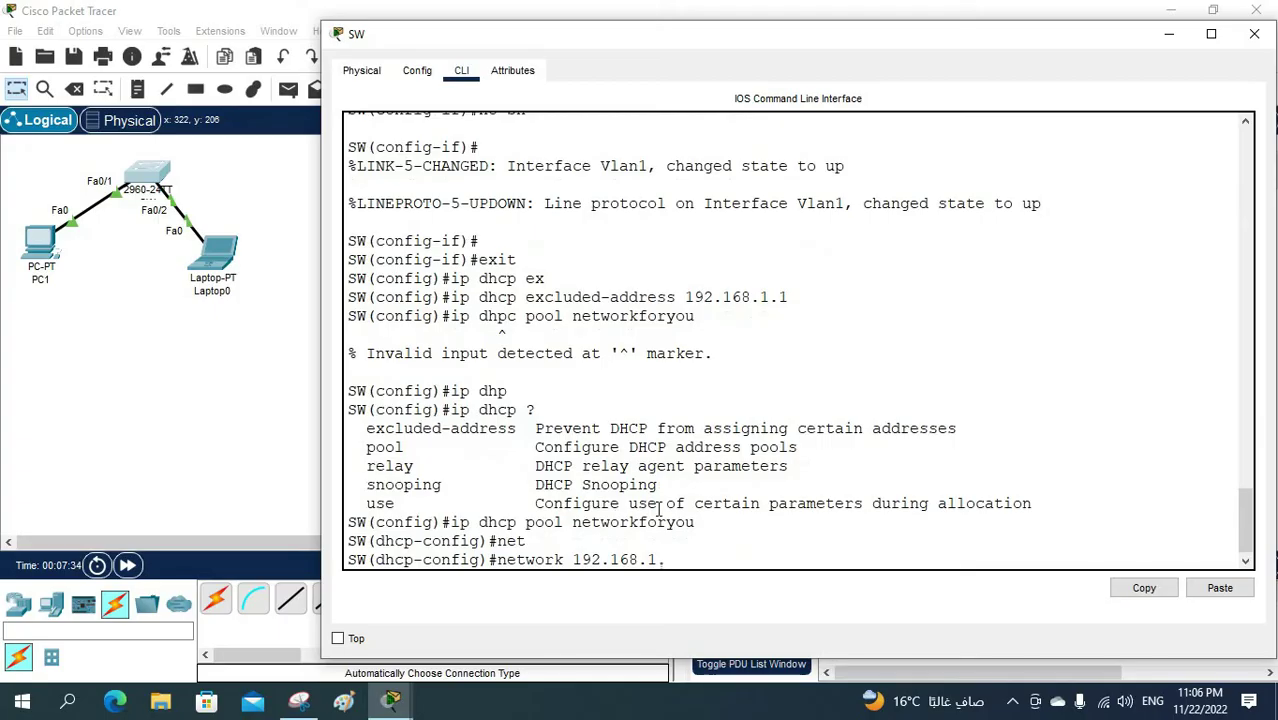
pyautogui.write('5.255.255.0')
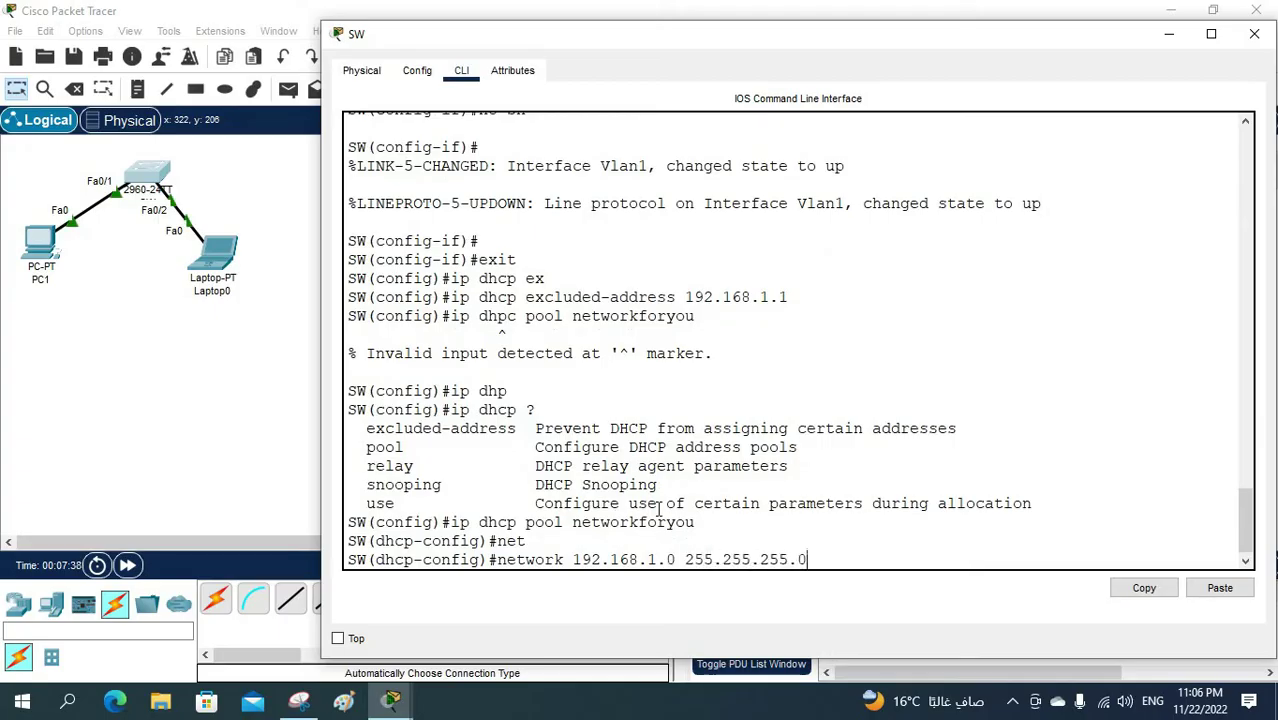
pyautogui.press('Return')
pyautogui.write('def')
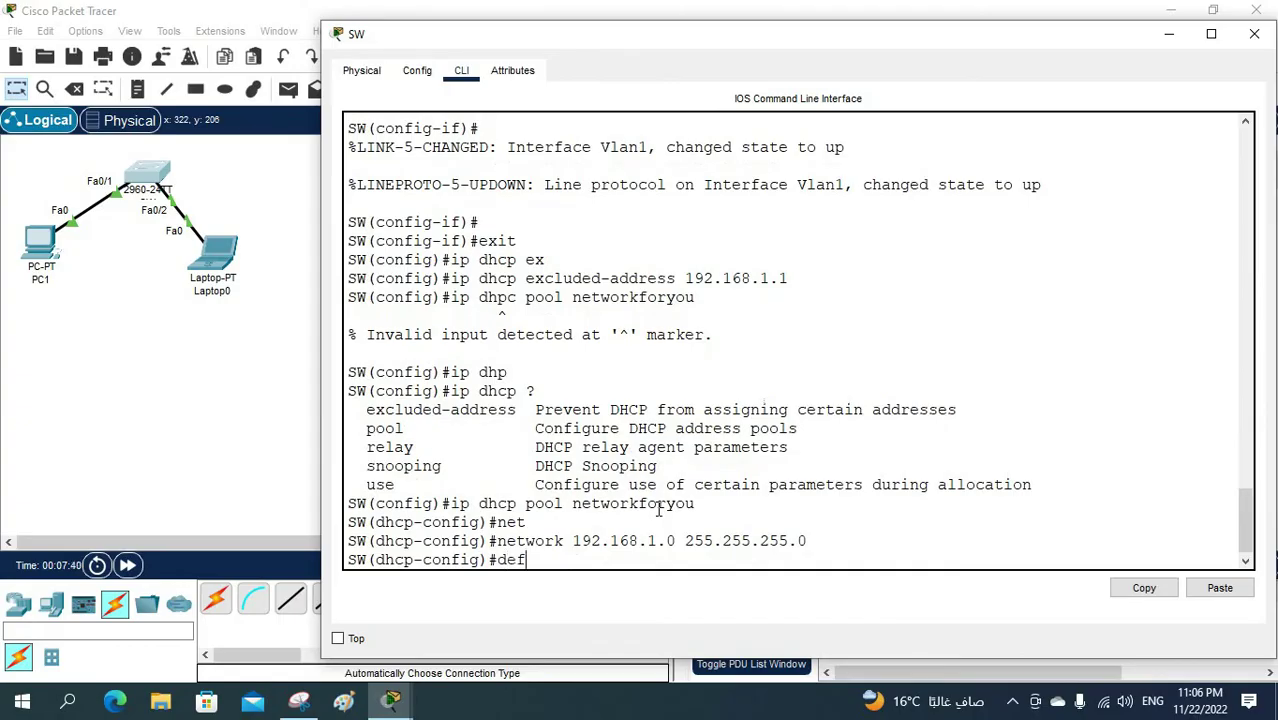
pyautogui.press('Tab')
pyautogui.write('192')
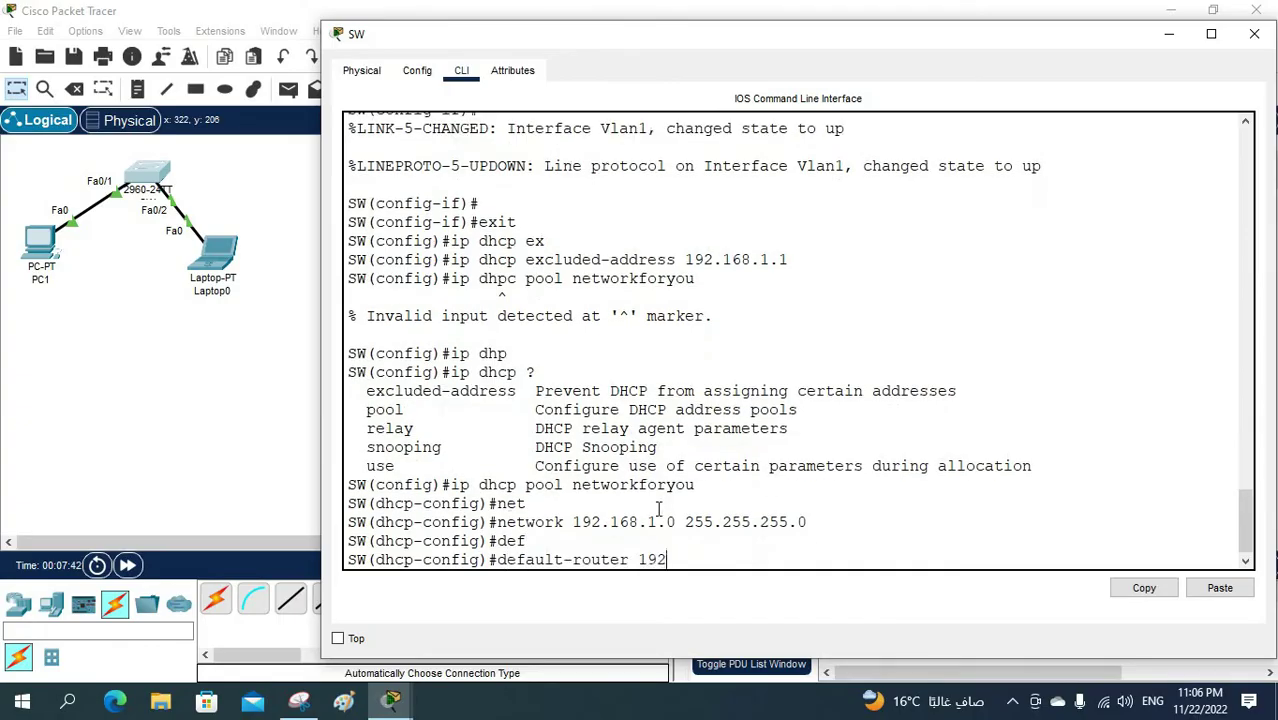
pyautogui.write('.168.1.1')
pyautogui.press('Return')
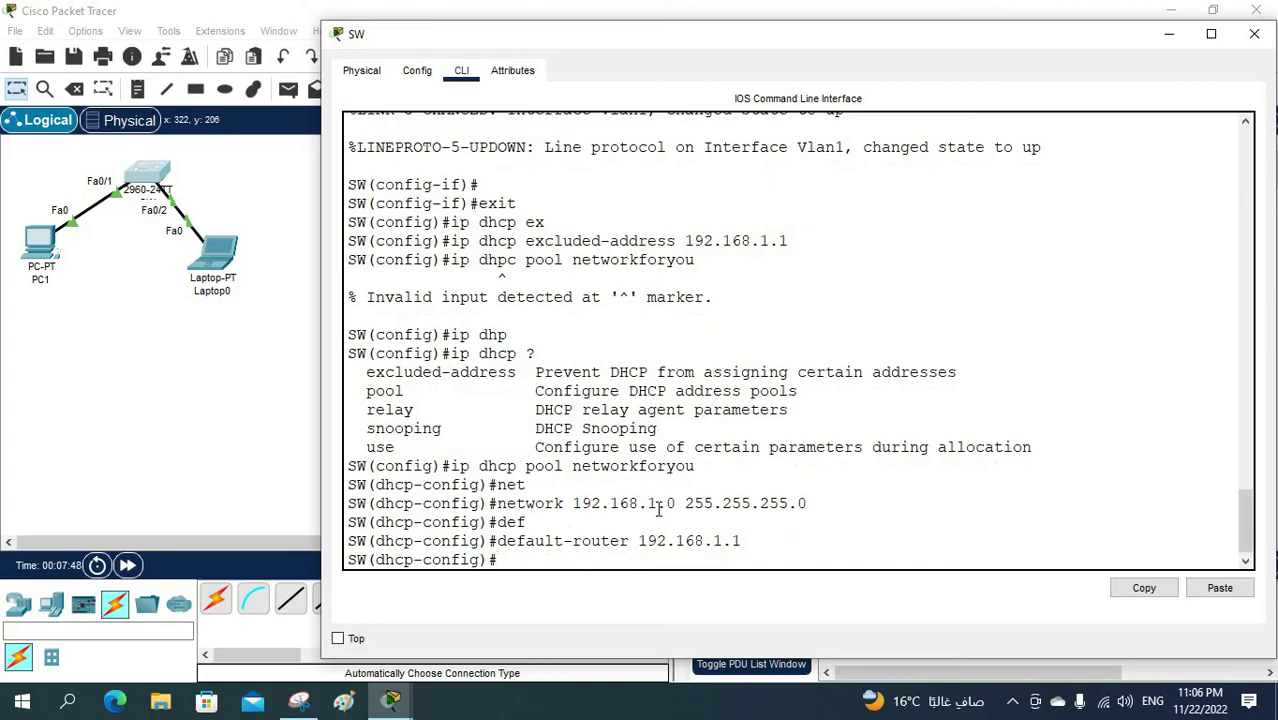
# Leave configuration mode with Ctrl+Z and save the configuration with wr
pyautogui.hotkey('ctrl', 'z')
pyautogui.press('Return')
pyautogui.press('Return')
pyautogui.press('Return')
pyautogui.press('Return')
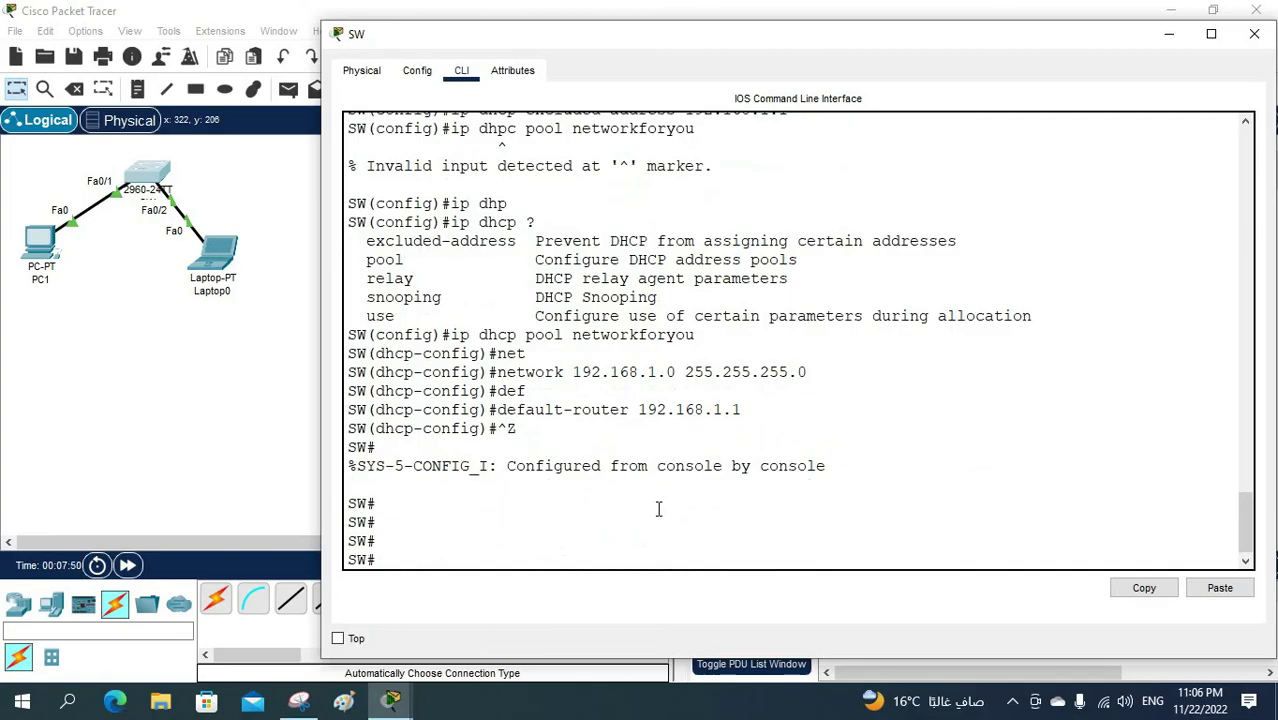
pyautogui.write('wr')
pyautogui.press('Return')
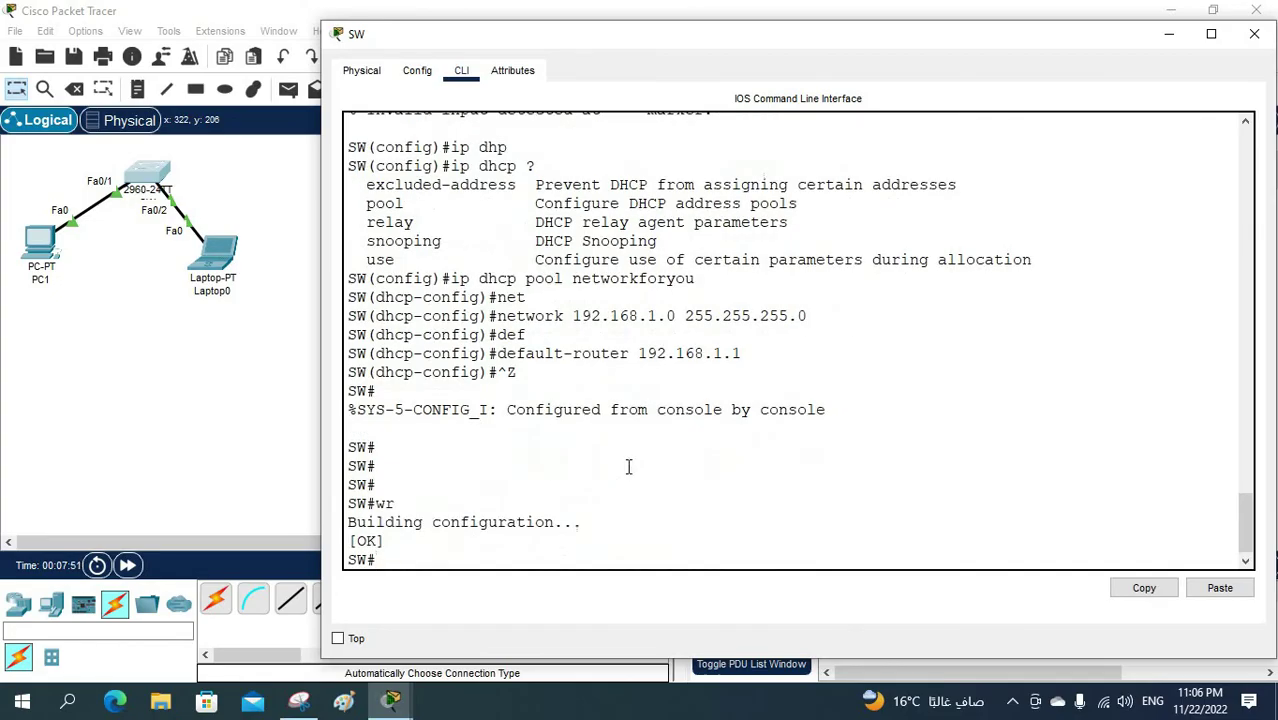
# Switch PC1's IP configuration to DHCP so it gets 192.168.1.2
pyautogui.click(40, 245)
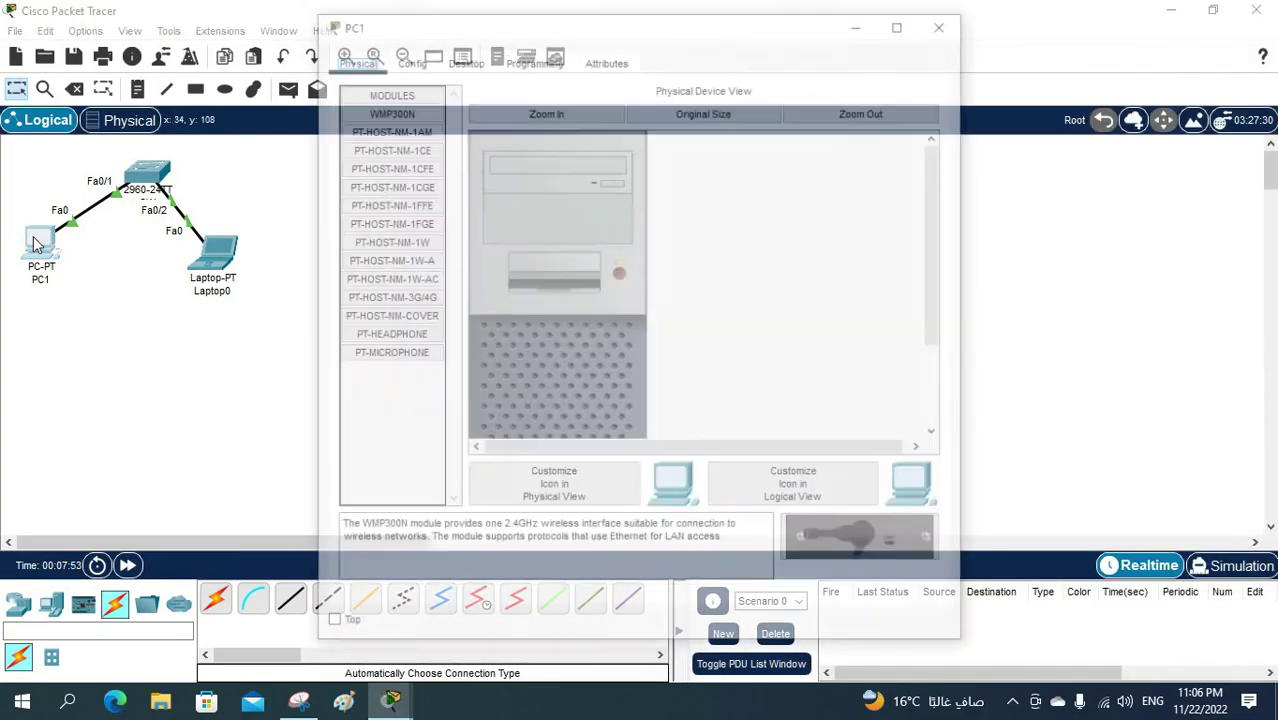
pyautogui.click(478, 60)
pyautogui.click(413, 125)
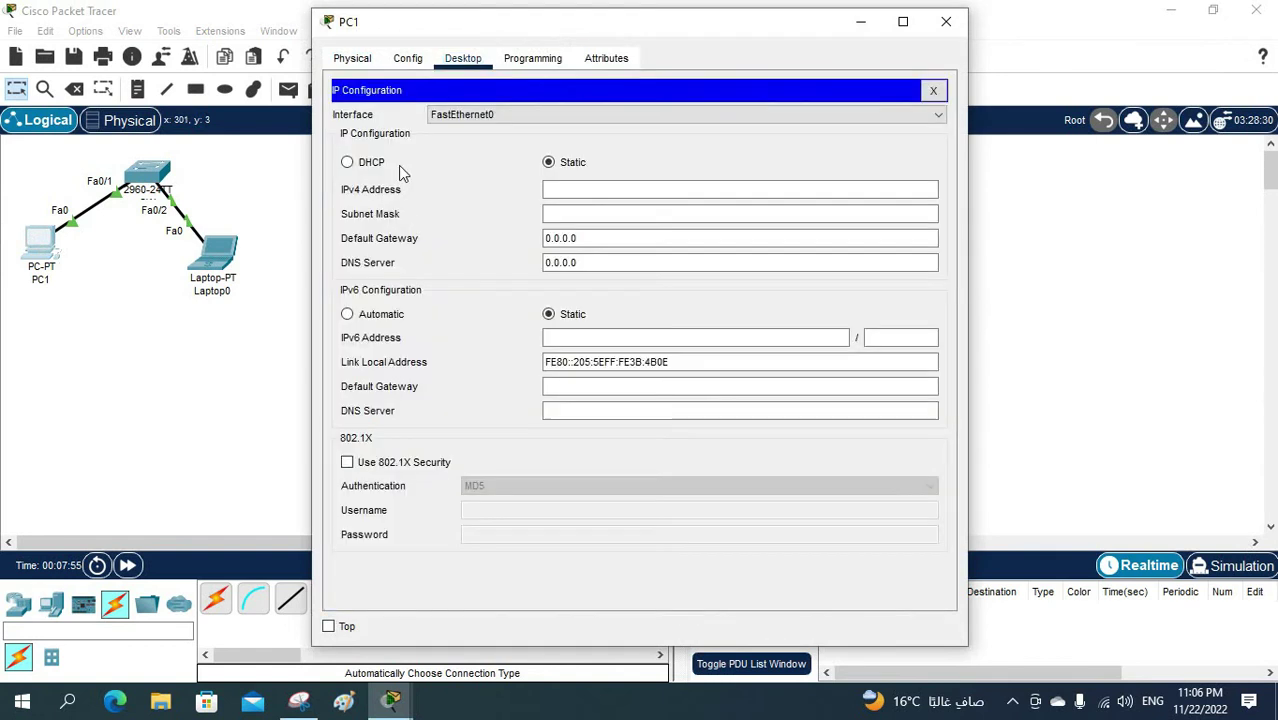
pyautogui.click(352, 166)
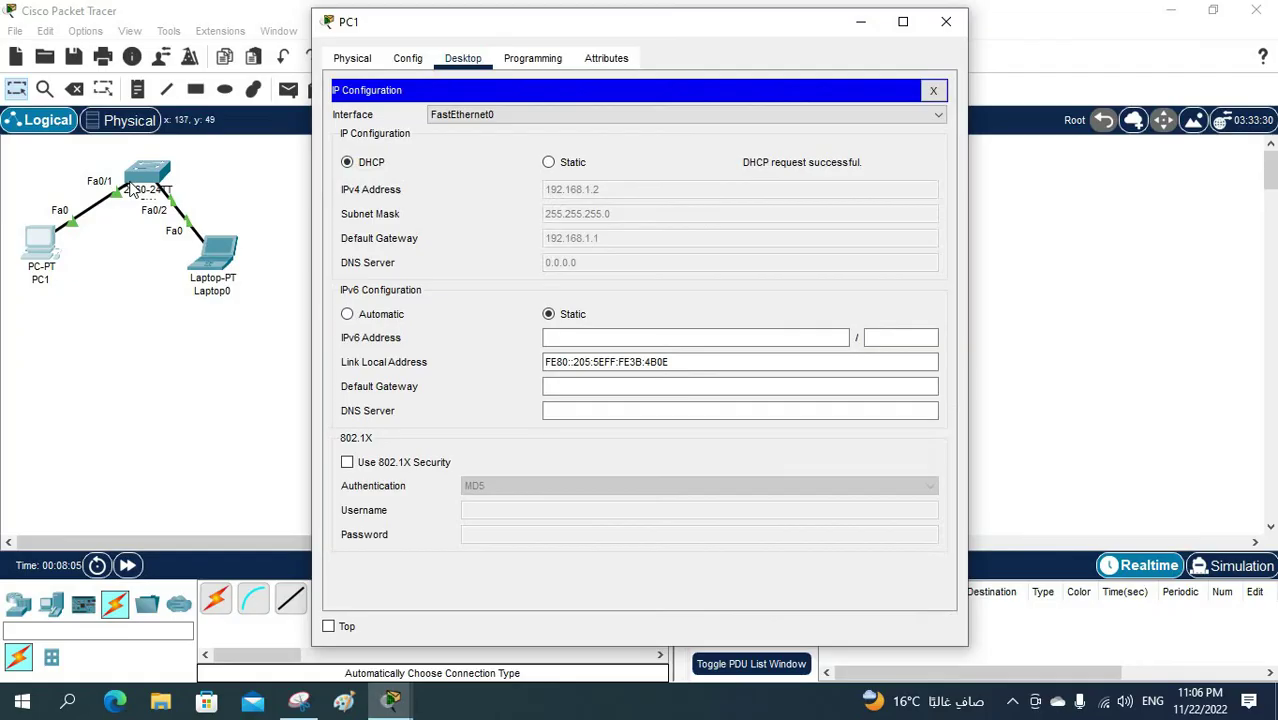
# Switch Laptop0's IP configuration to DHCP to get 192.168.1.3, then open its command prompt
pyautogui.click(224, 256)
pyautogui.click(463, 58)
pyautogui.click(433, 185)
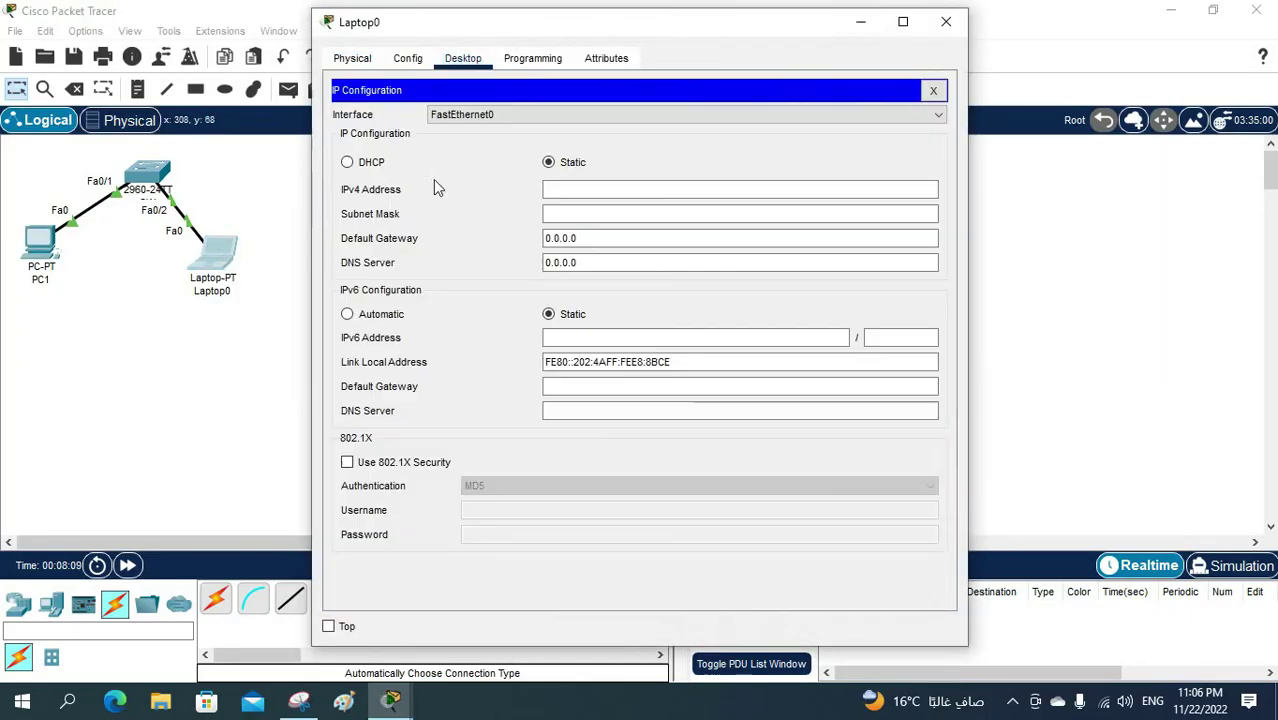
pyautogui.click(347, 162)
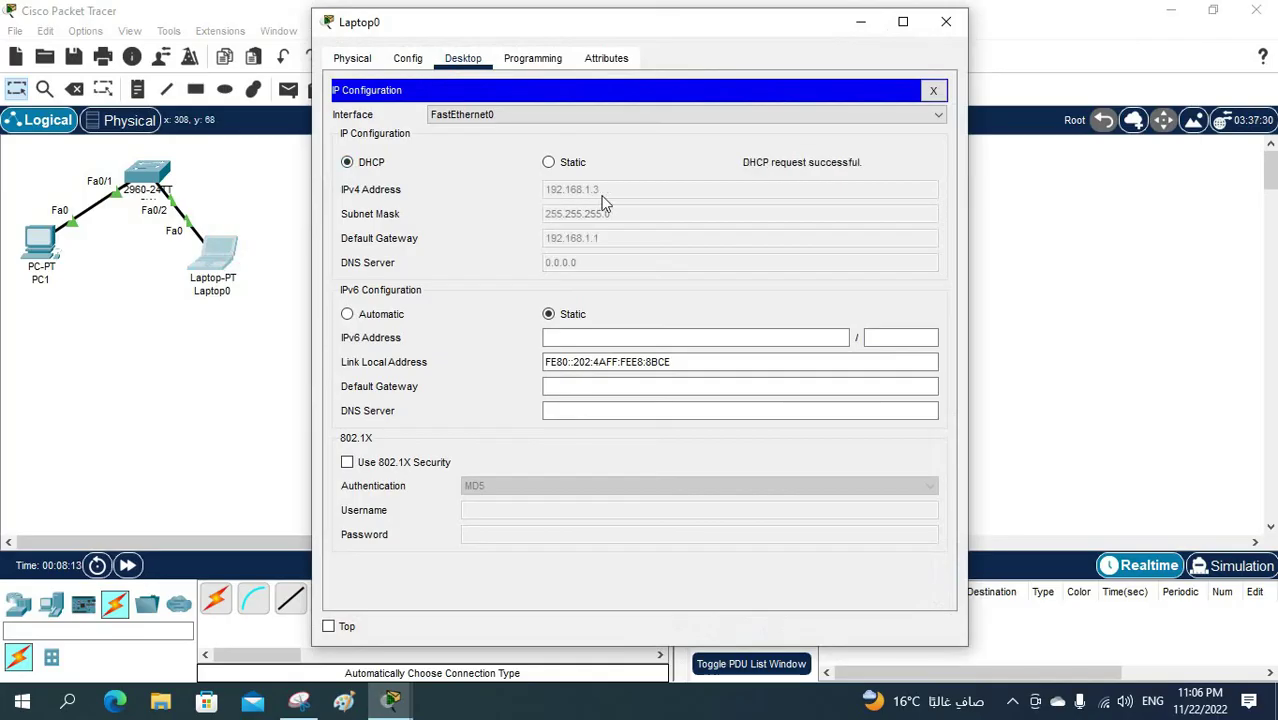
pyautogui.click(945, 91)
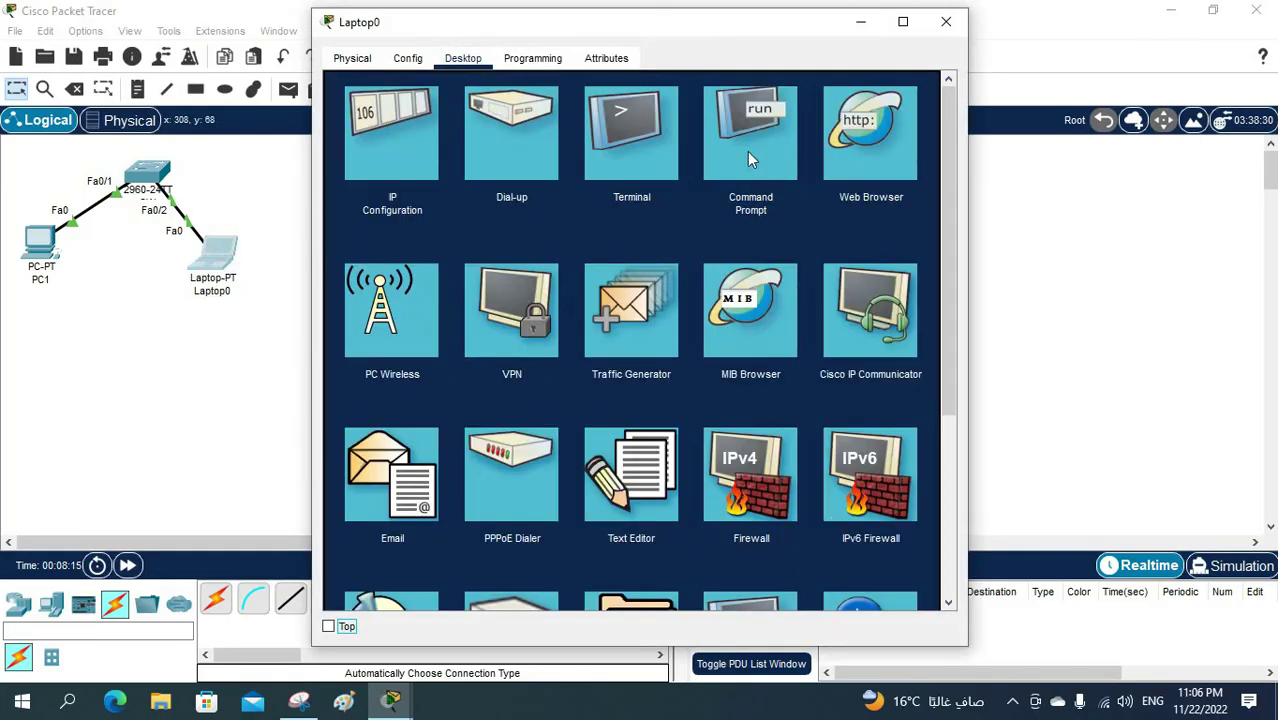
pyautogui.click(748, 140)
# Ping PC1 at 192.168.1.2 from Laptop0, then bring up the switch's CLI
pyautogui.write('pi')
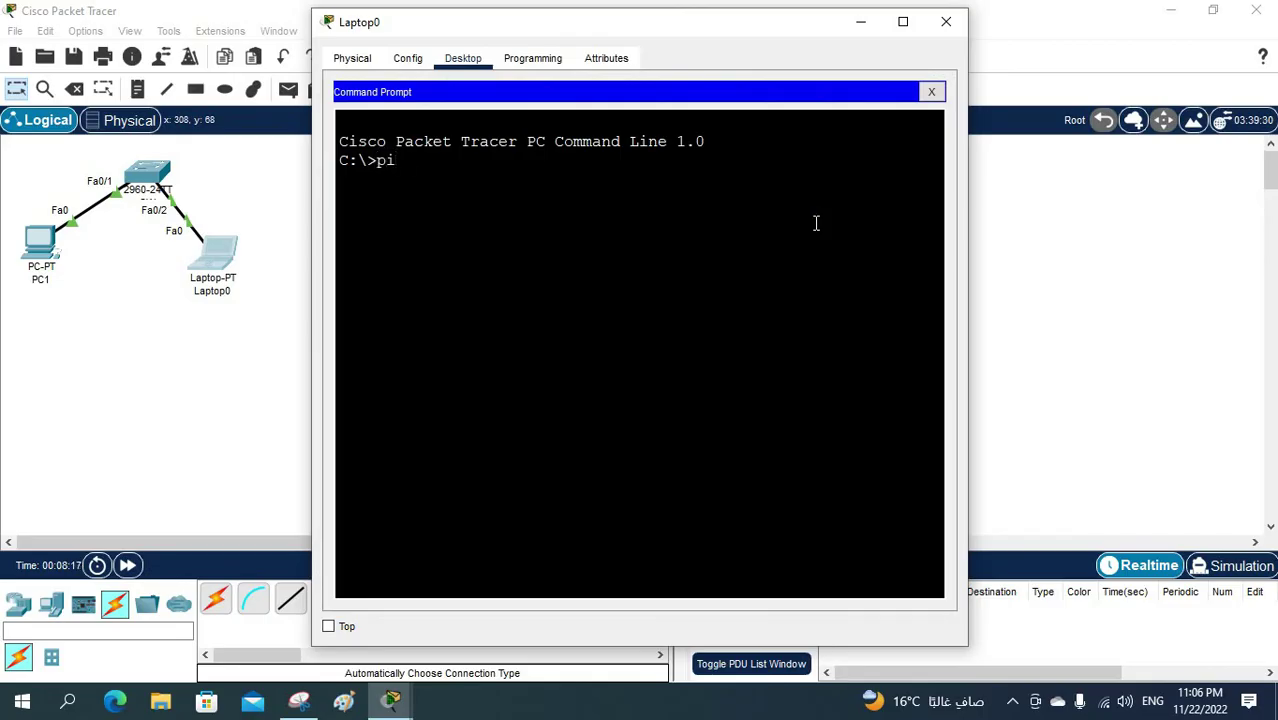
pyautogui.write('ng 192.168.1.2')
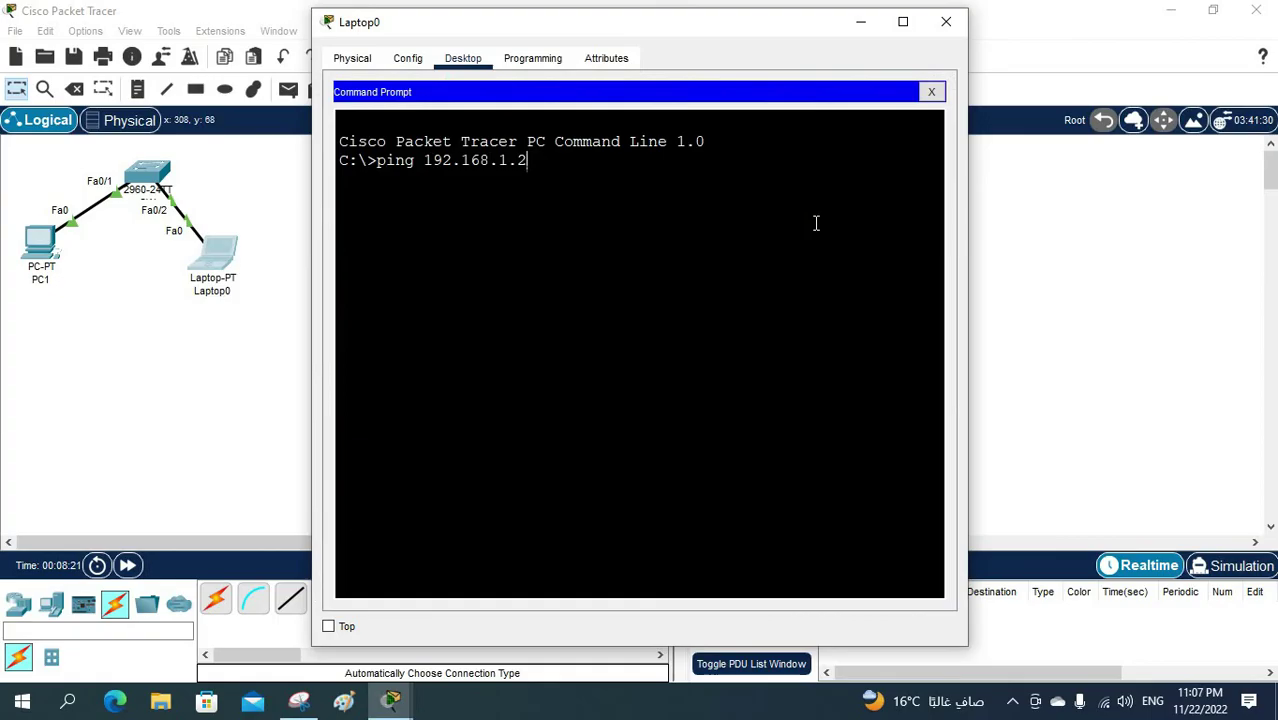
pyautogui.press('Return')
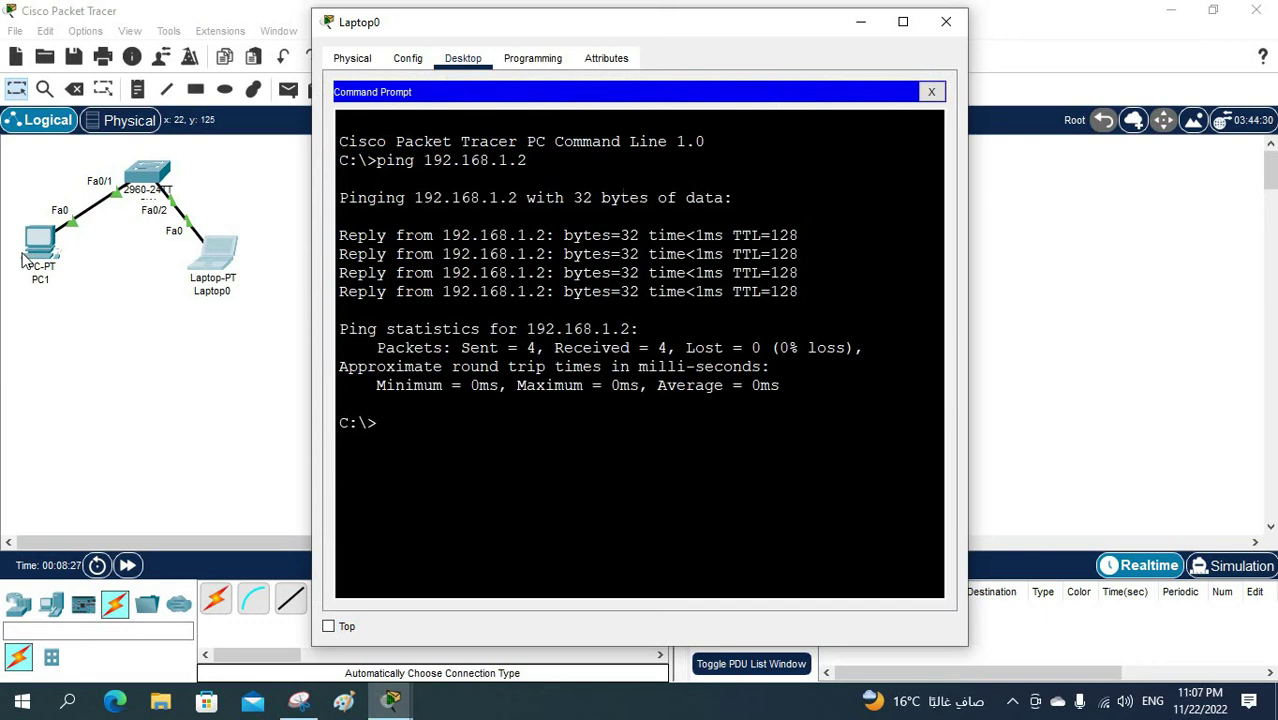
pyautogui.click(154, 185)
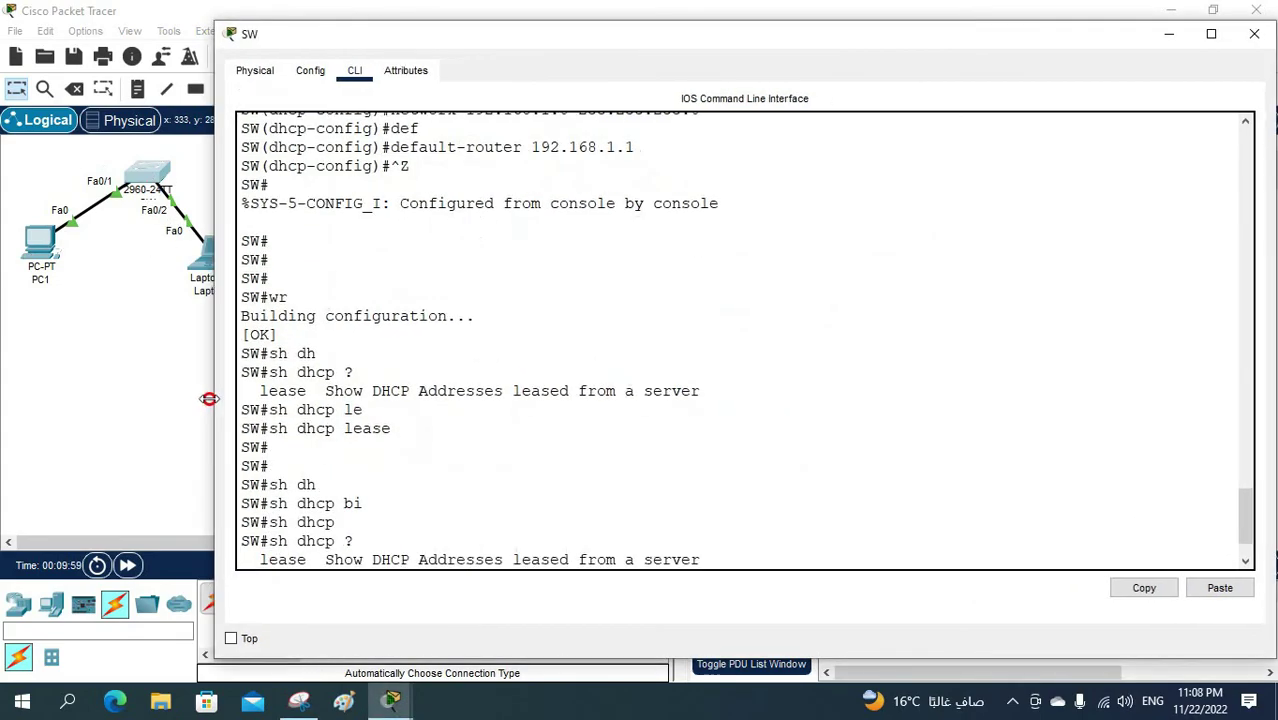
# Enter 'sh ip dhcp ?' to list the available show ip dhcp options
pyautogui.press('Return')
pyautogui.press('Return')
pyautogui.press('Return')
pyautogui.press('Return')
pyautogui.press('Return')
pyautogui.press('Return')
pyautogui.press('Return')
pyautogui.write('sh ip dh')
pyautogui.press('Tab')
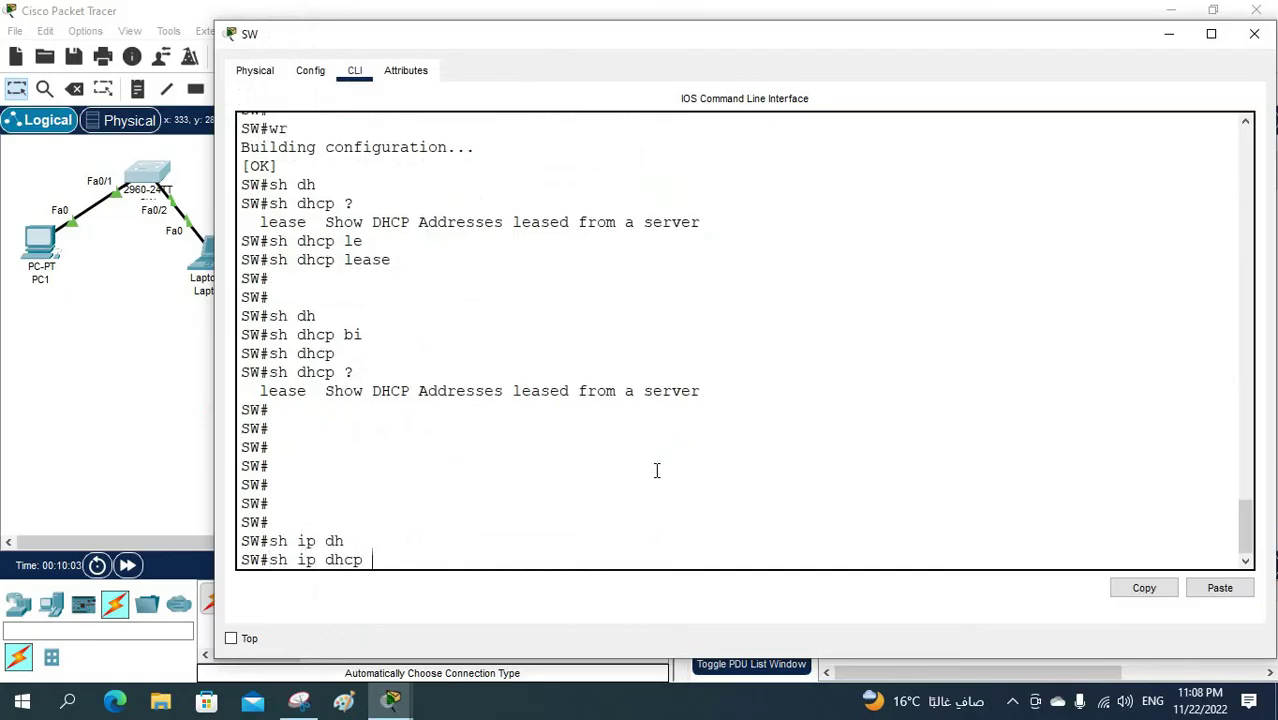
pyautogui.write('?')
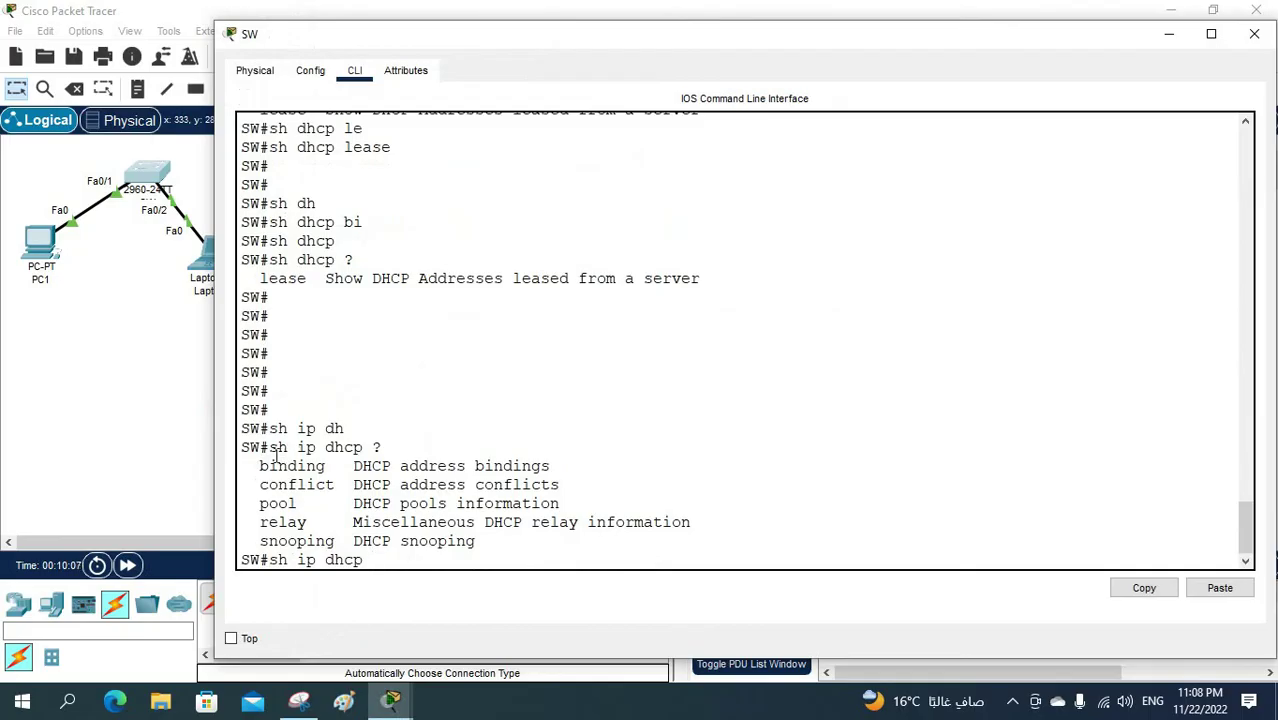
# Widen and move the console, then highlight the binding, conflict and pool options
pyautogui.moveTo(214, 427); pyautogui.dragTo(172, 425)
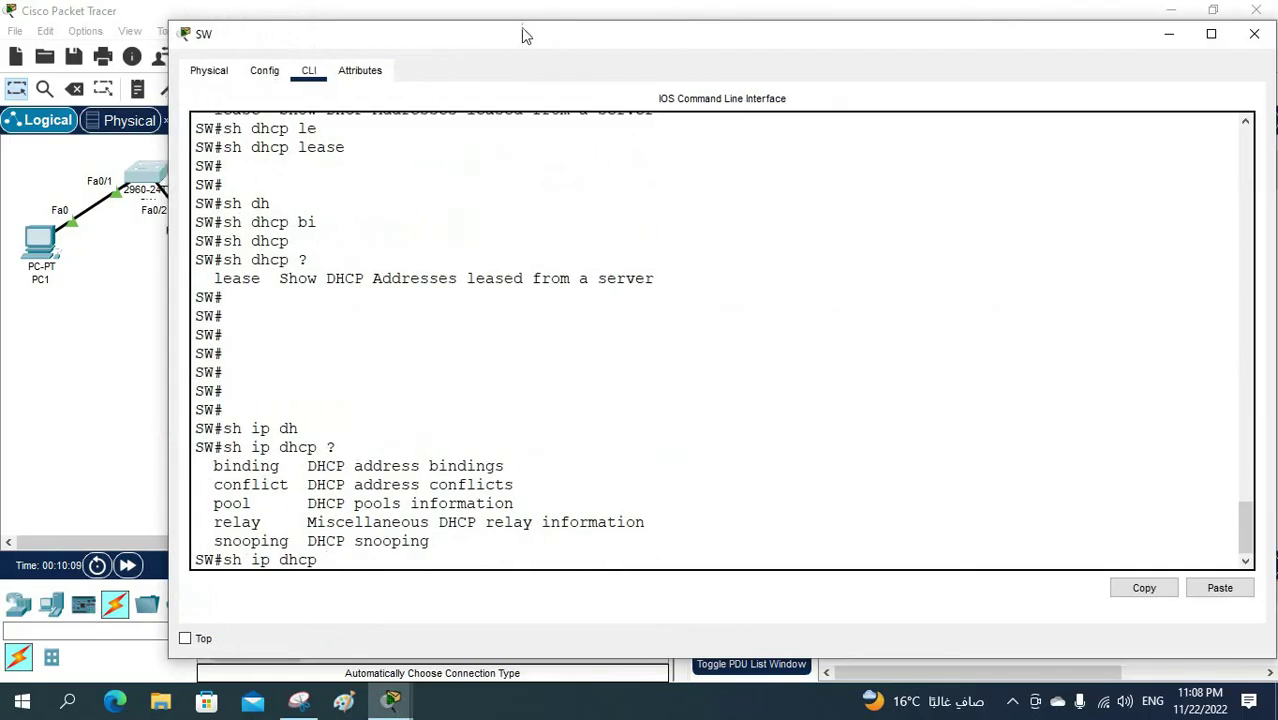
pyautogui.moveTo(522, 34); pyautogui.dragTo(693, 48)
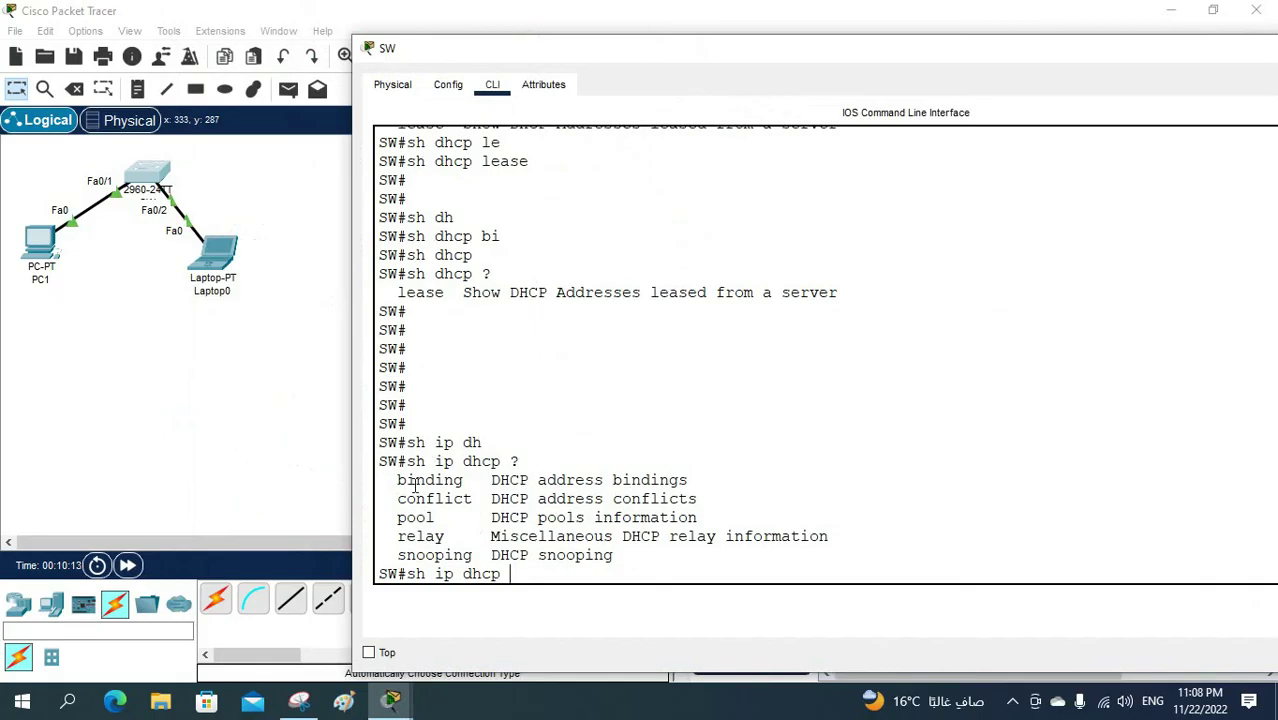
pyautogui.moveTo(388, 480); pyautogui.dragTo(463, 481)
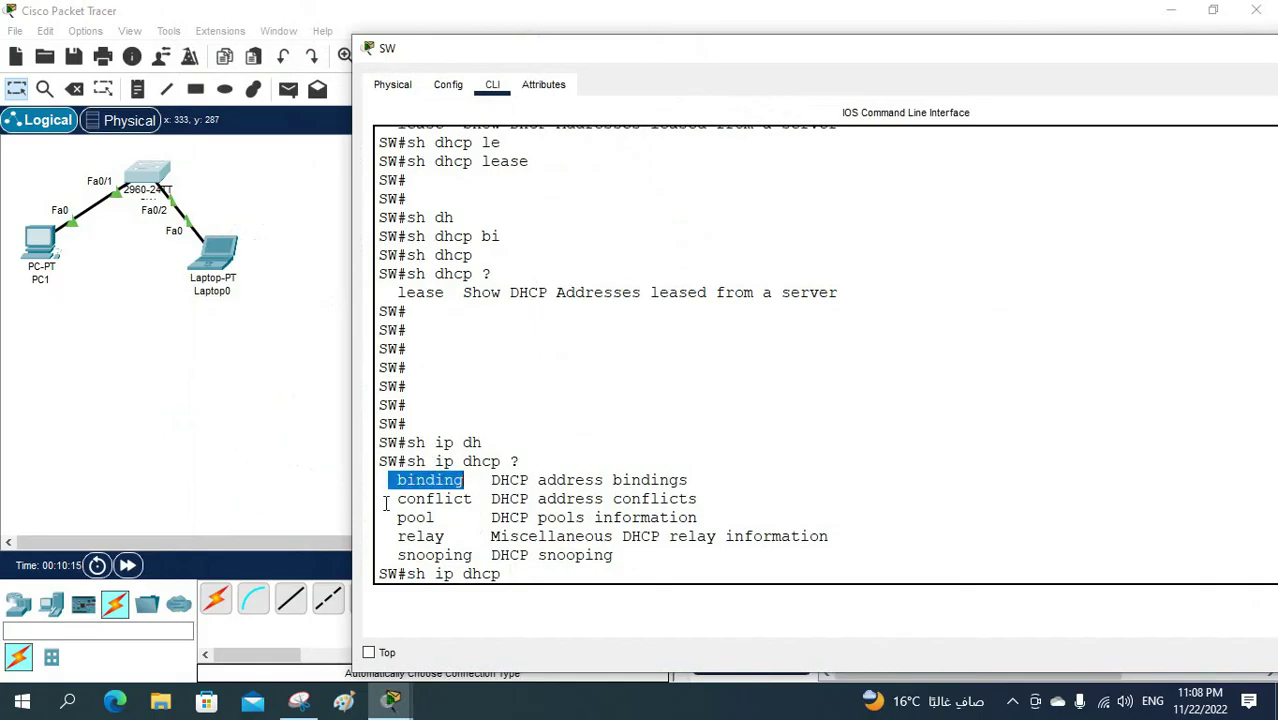
pyautogui.moveTo(388, 499); pyautogui.dragTo(472, 499)
pyautogui.moveTo(390, 517); pyautogui.dragTo(445, 537)
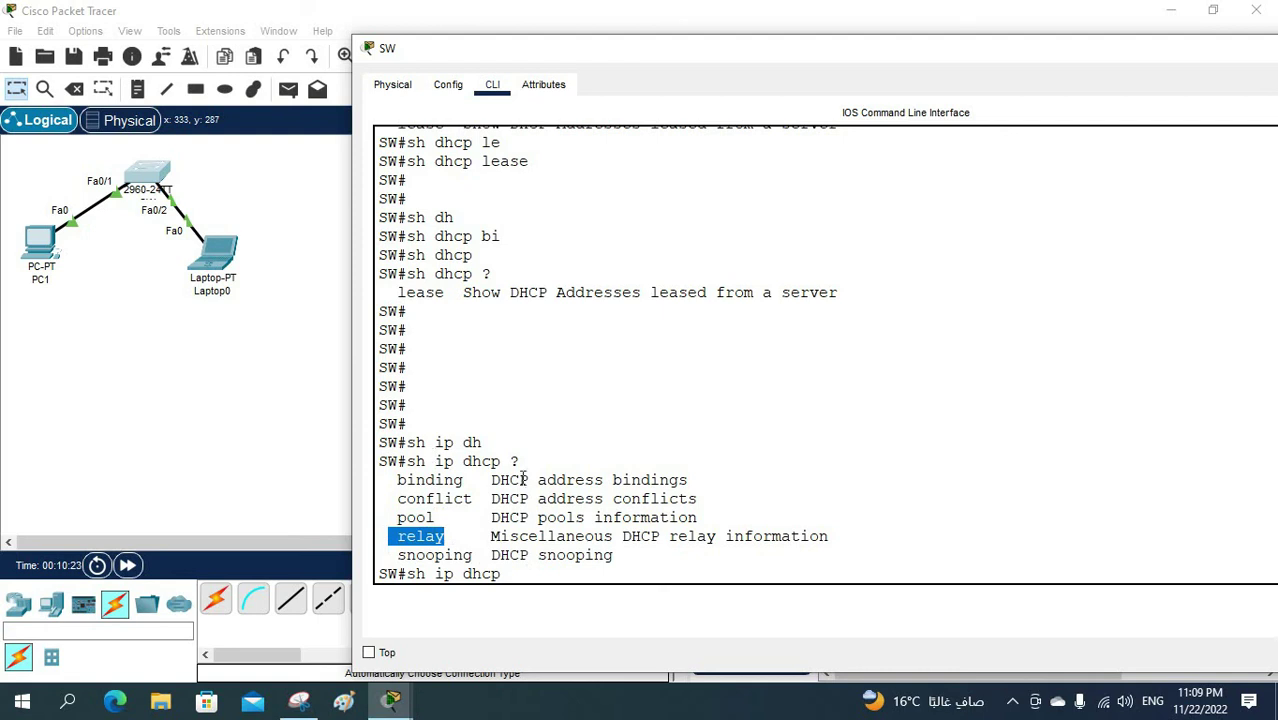
pyautogui.click(621, 481)
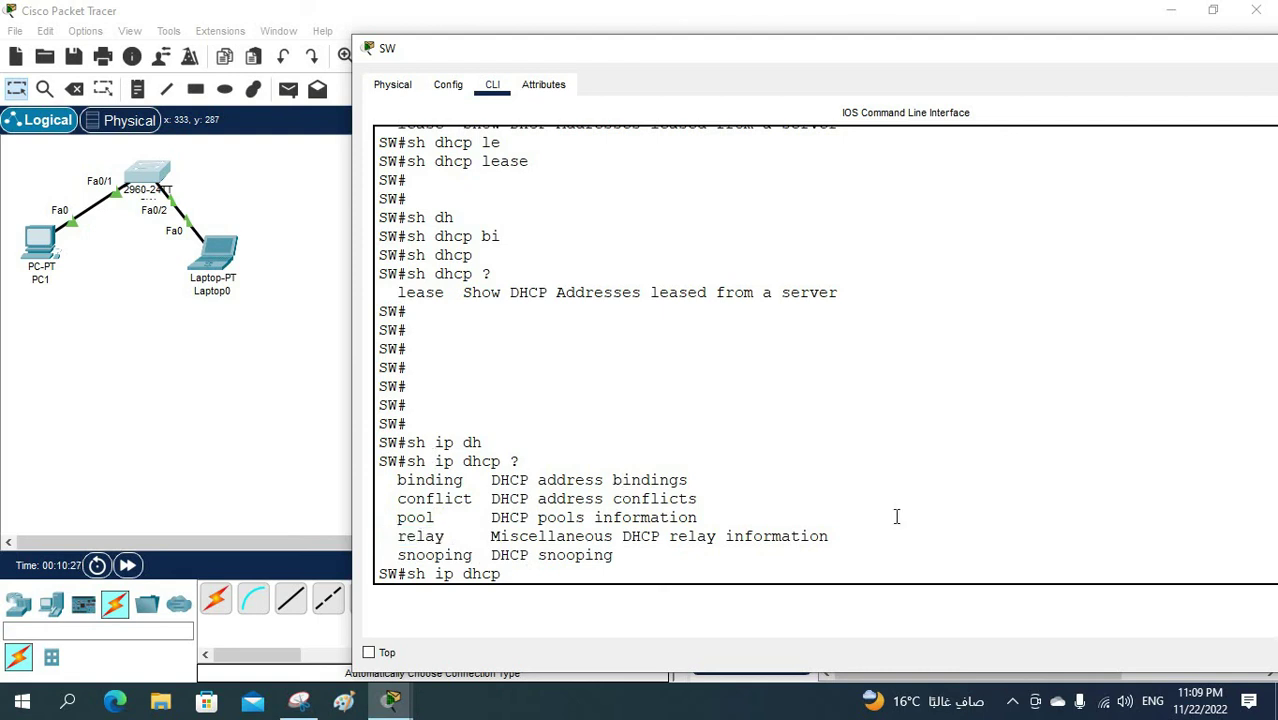
# Show the switch's DHCP bindings for 192.168.1.2 and 192.168.1.3
pyautogui.write('bi')
pyautogui.press('Tab')
pyautogui.press('Return')
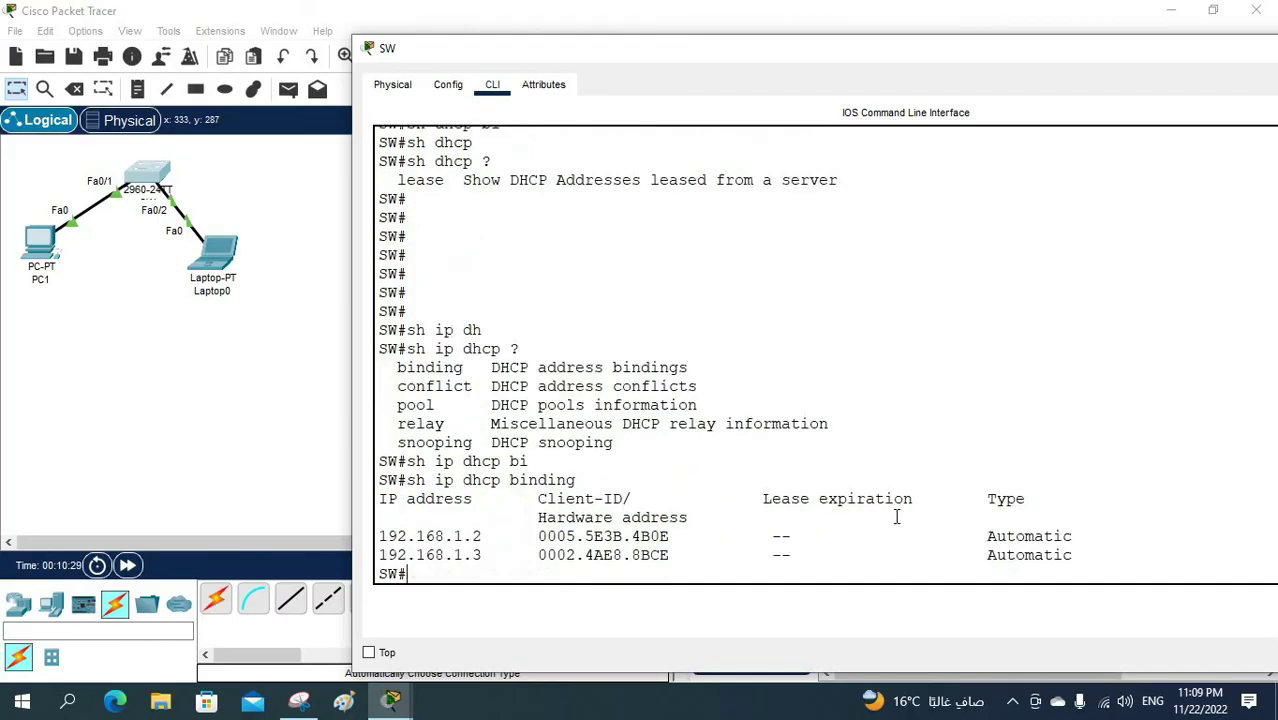
pyautogui.press('Return')
pyautogui.press('Return')
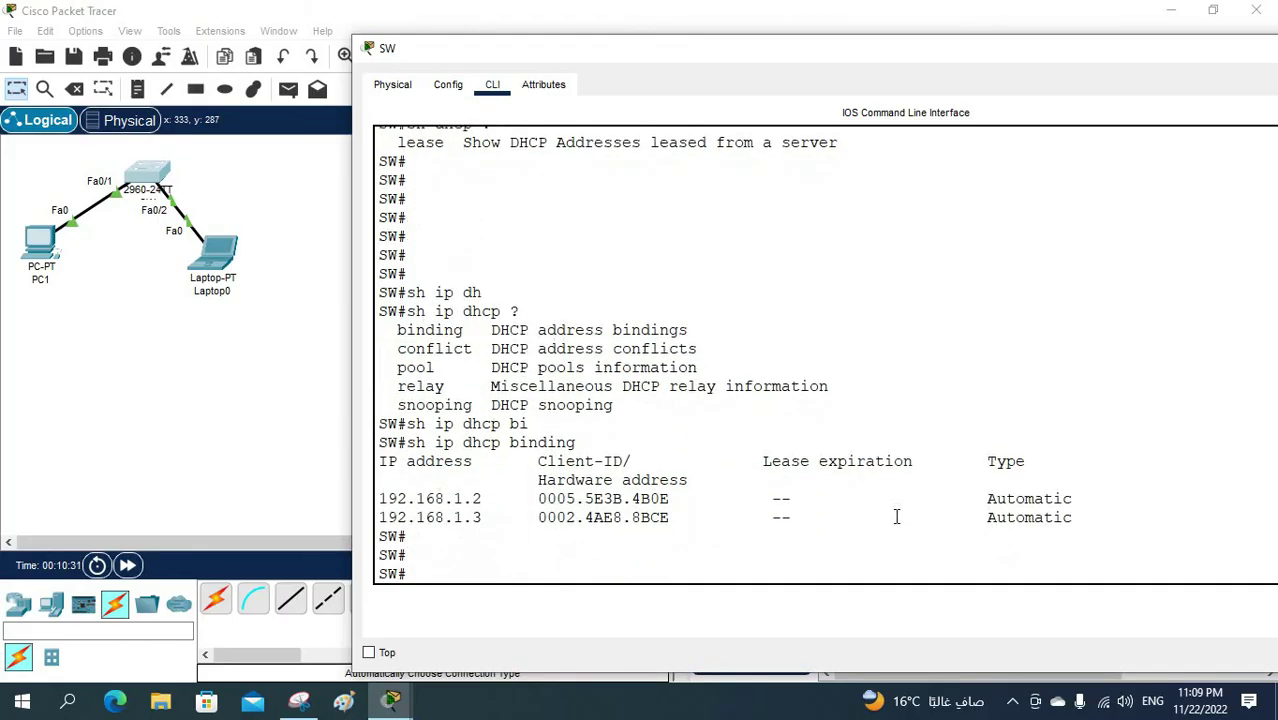
# Display the networkforyou pool details with 2 leased and the empty DHCP conflict table
pyautogui.write('sh ip dhcp pool')
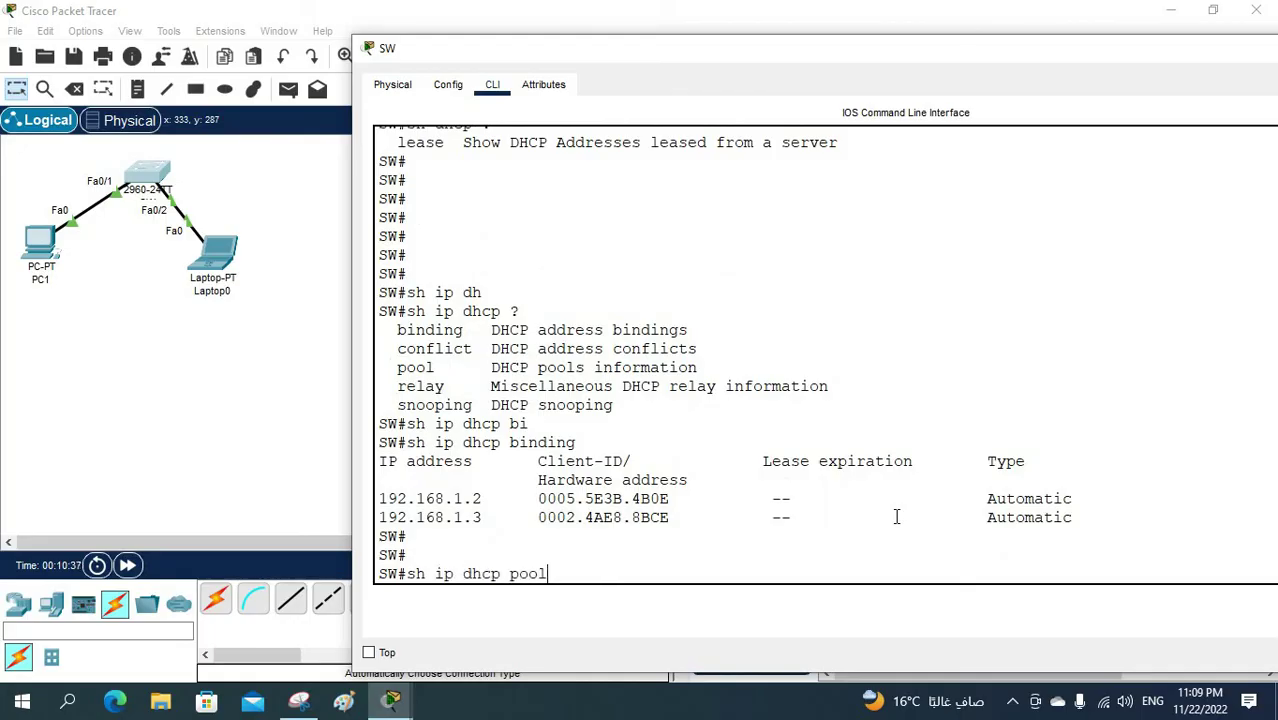
pyautogui.press('Return')
pyautogui.press('Return')
pyautogui.press('Return')
pyautogui.press('Return')
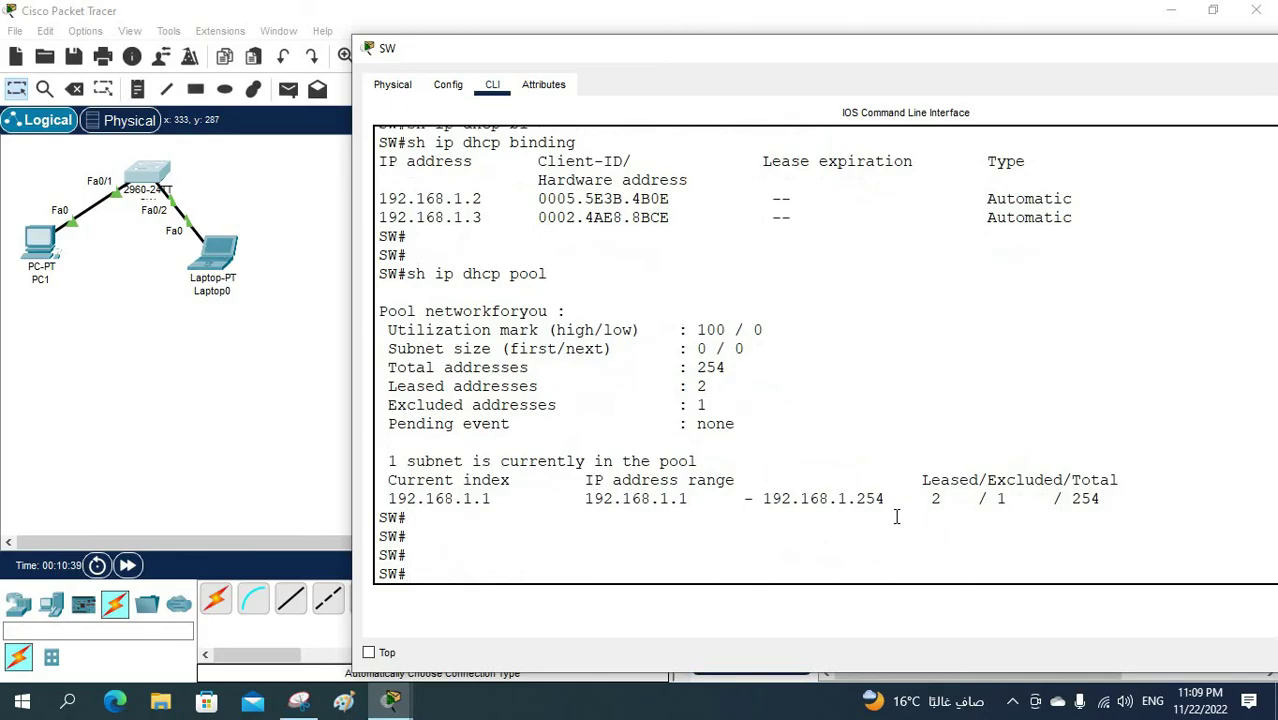
pyautogui.write('sh ip dh')
pyautogui.press('Tab')
pyautogui.write('?')
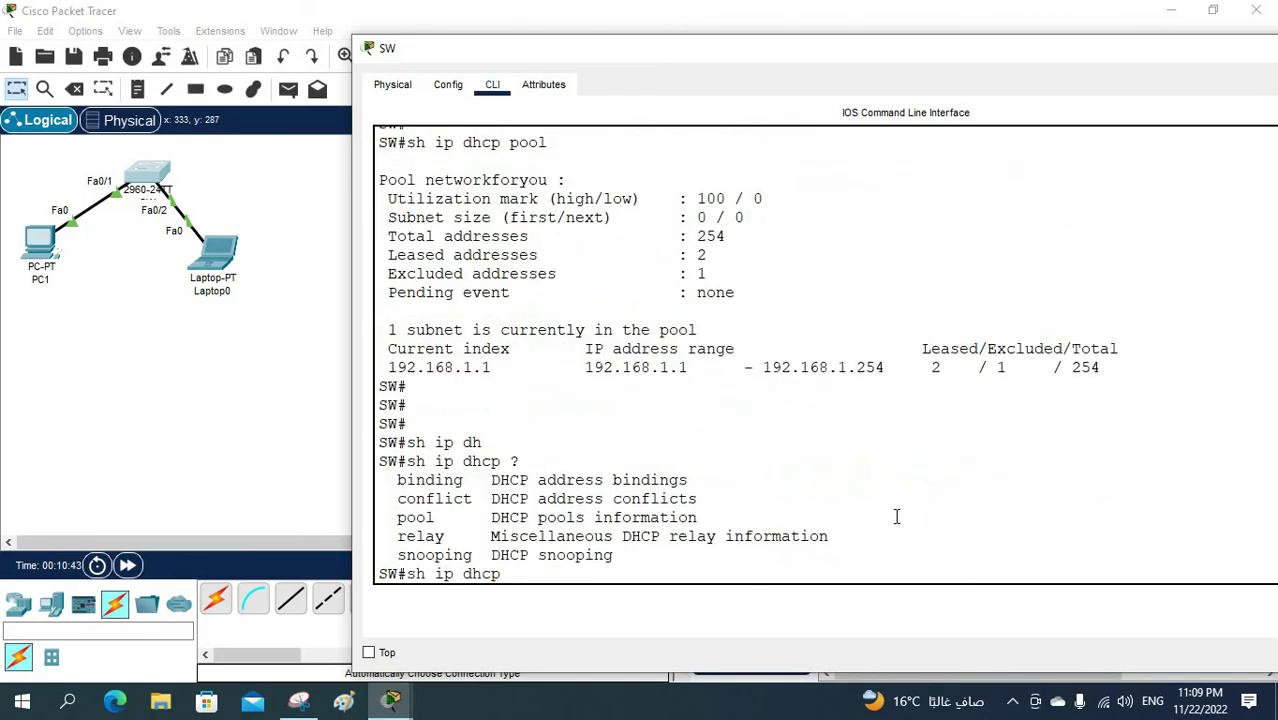
pyautogui.write('co')
pyautogui.press('Tab')
pyautogui.press('Return')
pyautogui.press('Return')
pyautogui.press('Return')
pyautogui.press('Return')
pyautogui.press('Return')
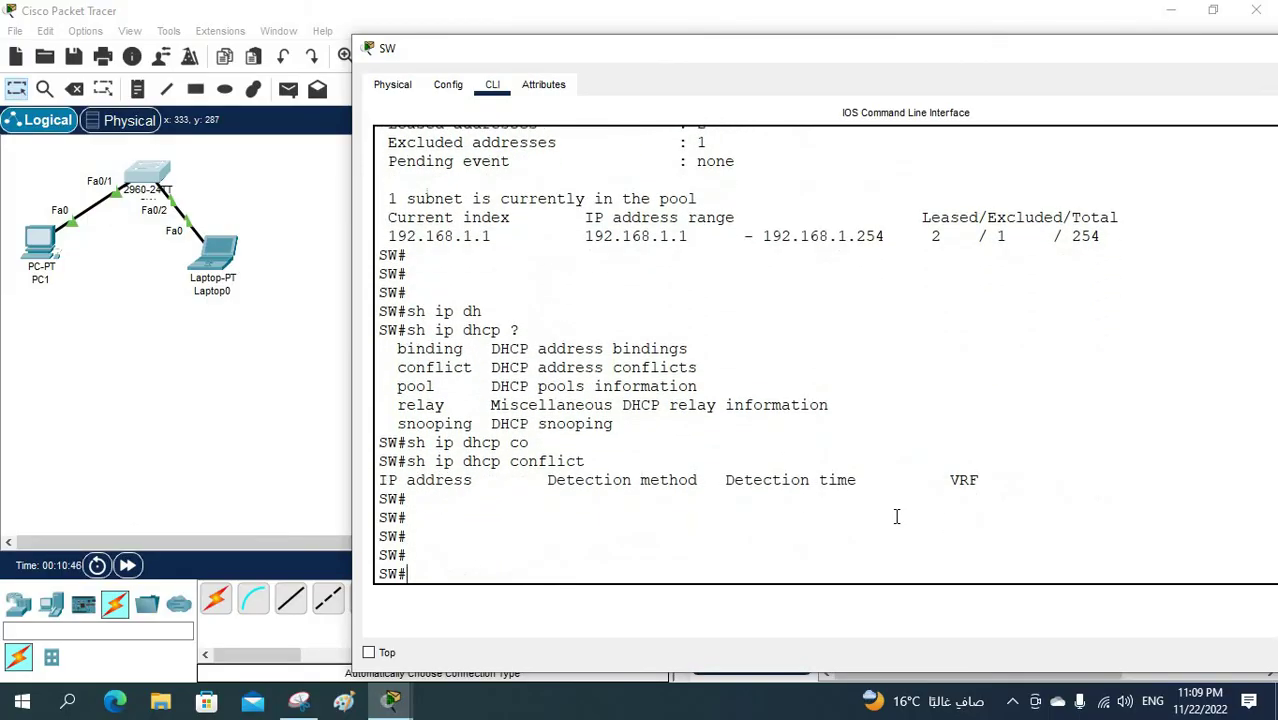
# Run 'sh ip dhcp relay' and list the available relay options on the switch
pyautogui.write('sh ip dh')
pyautogui.press('Tab')
pyautogui.write('re')
pyautogui.press('Tab')
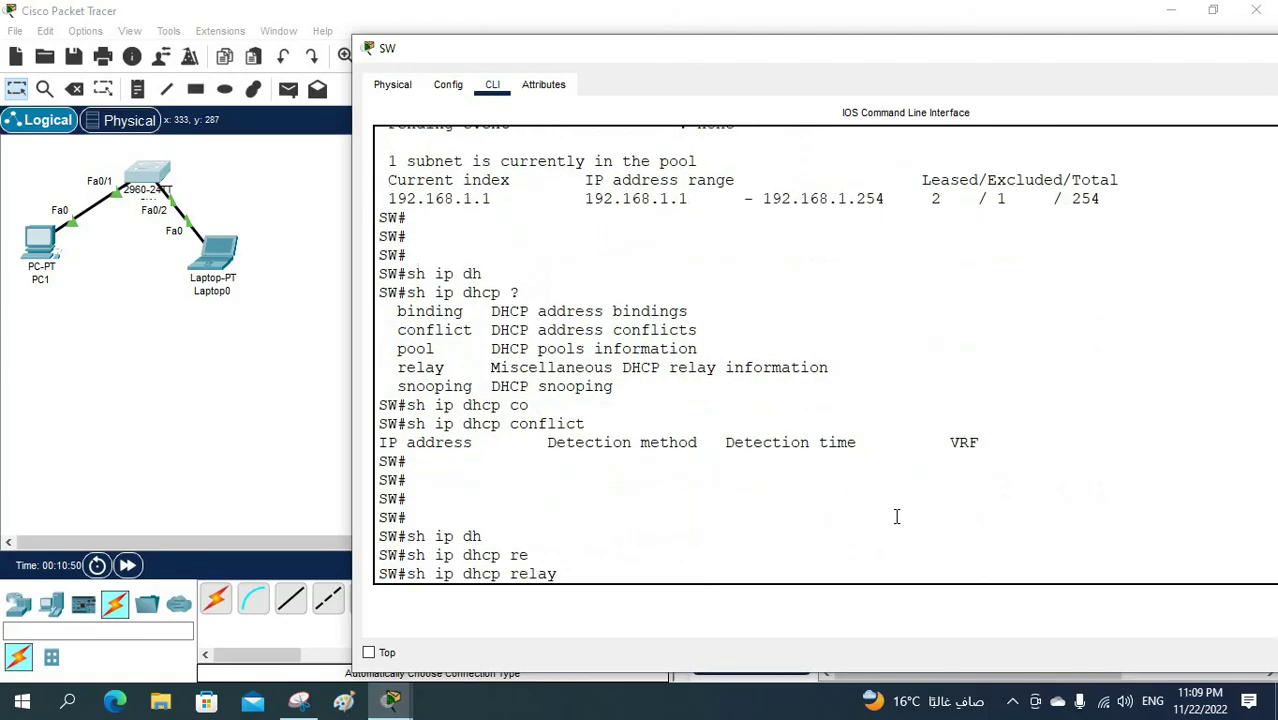
pyautogui.press('Return')
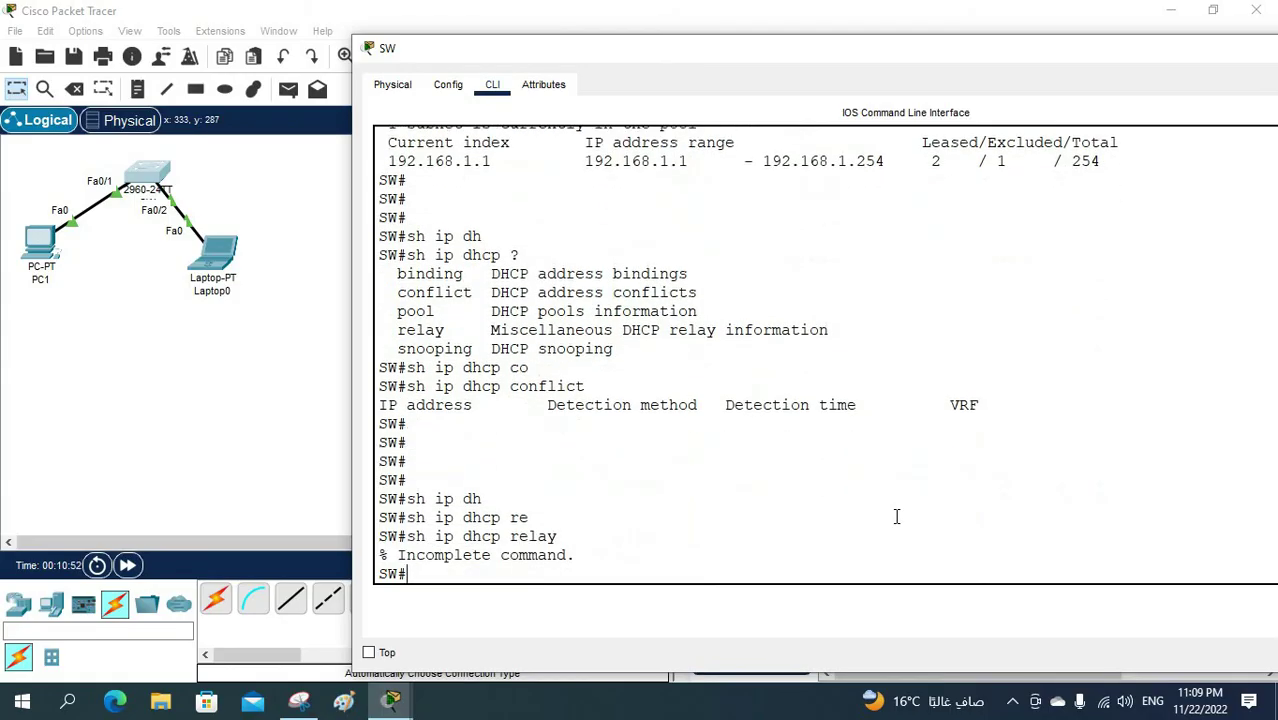
pyautogui.press('Up')
pyautogui.write('?')
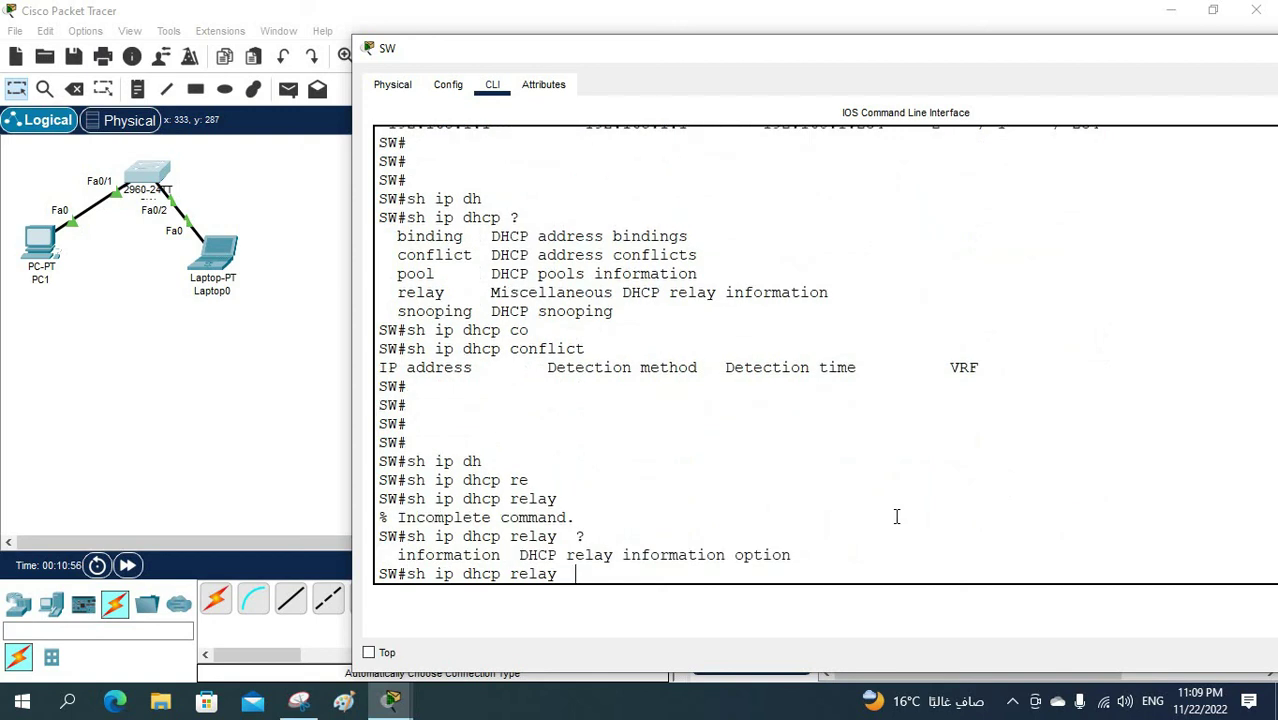
pyautogui.press('BackSpace')
pyautogui.press('BackSpace')
pyautogui.press('BackSpace')
pyautogui.press('BackSpace')
pyautogui.press('BackSpace')
# Show DHCP snooping database statistics (agent not running, 300 s write delay), then return to the bindings
pyautogui.write('sn')
pyautogui.press('Tab')
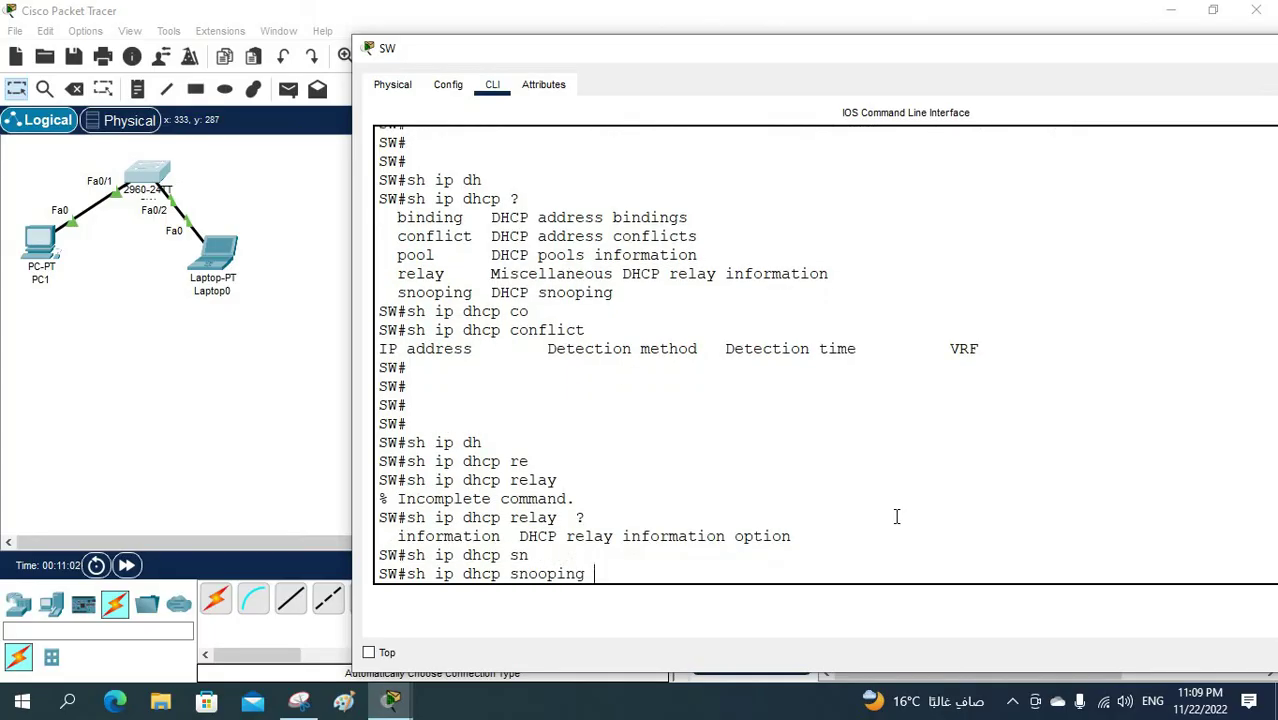
pyautogui.write('?')
pyautogui.write('da')
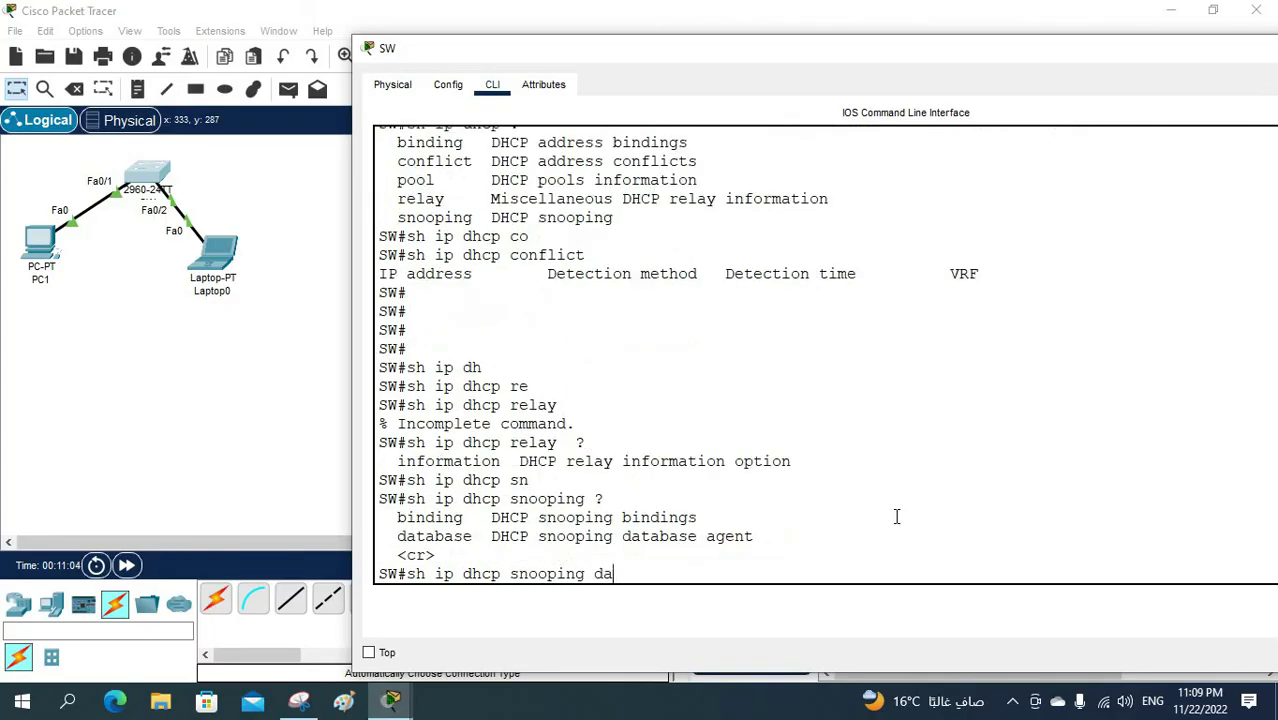
pyautogui.press('Tab')
pyautogui.press('Return')
pyautogui.press('Return')
pyautogui.press('Return')
pyautogui.press('Return')
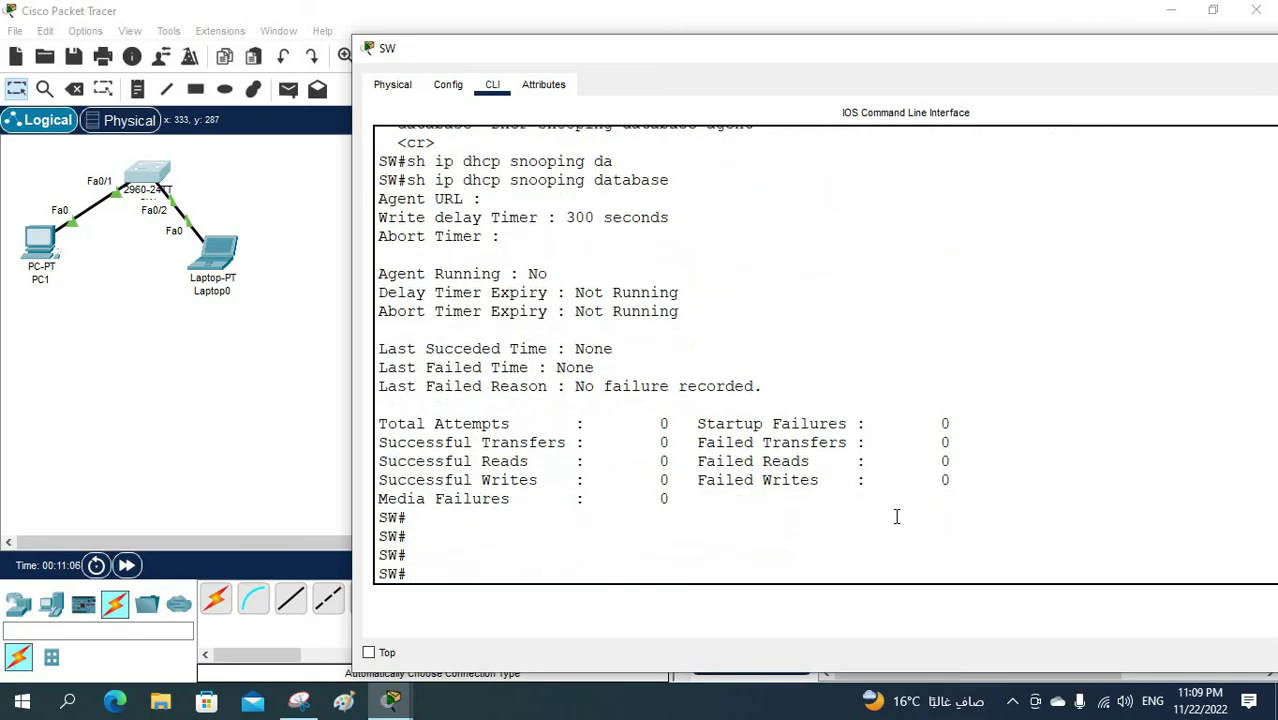
pyautogui.press('Return')
pyautogui.press('Return')
pyautogui.press('Return')
pyautogui.press('Return')
pyautogui.press('Return')
pyautogui.press('Return')
pyautogui.press('Return')
pyautogui.press('Return')
pyautogui.press('Return')
pyautogui.press('Return')
pyautogui.press('Return')
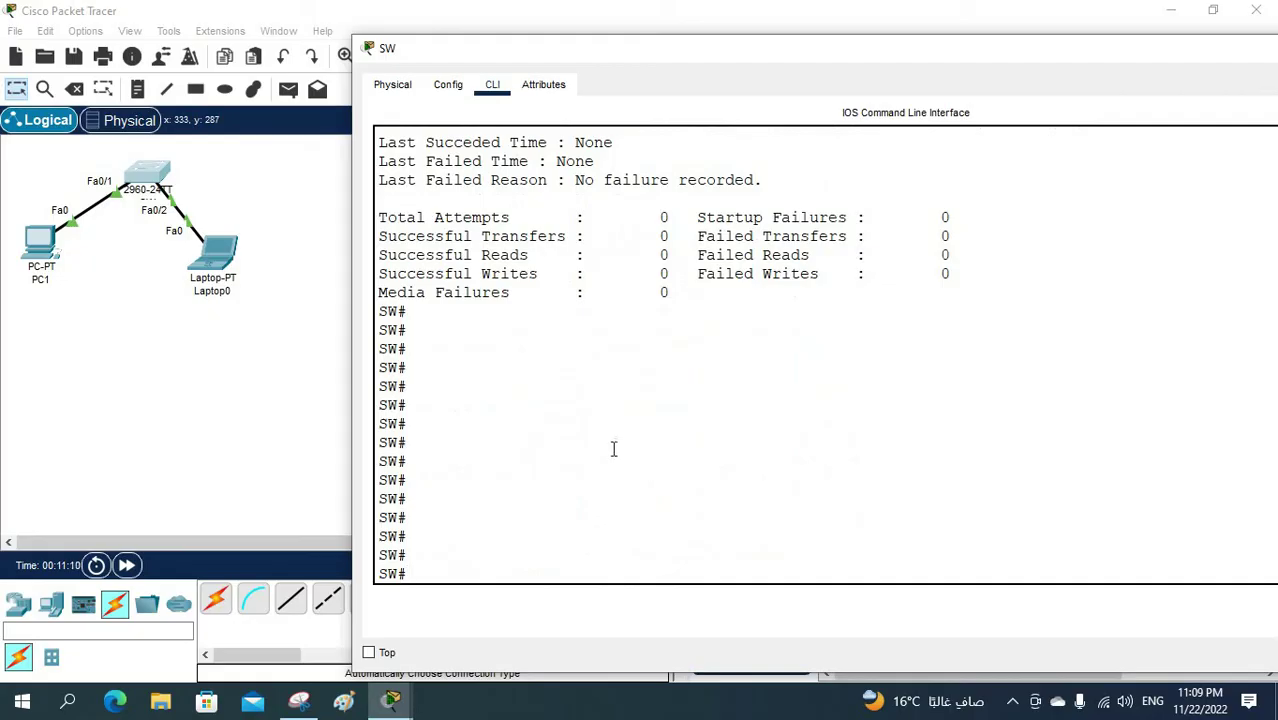
pyautogui.scroll(10, 608, 441)
pyautogui.scroll(4, 608, 441)
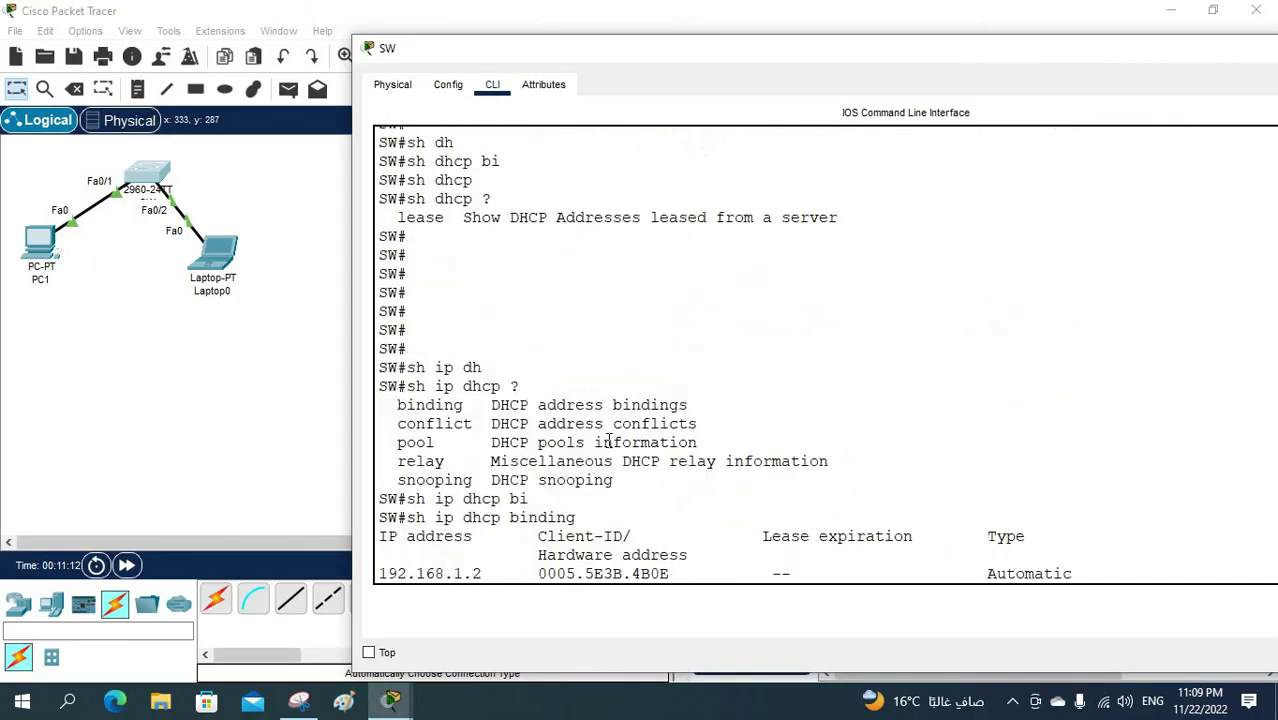